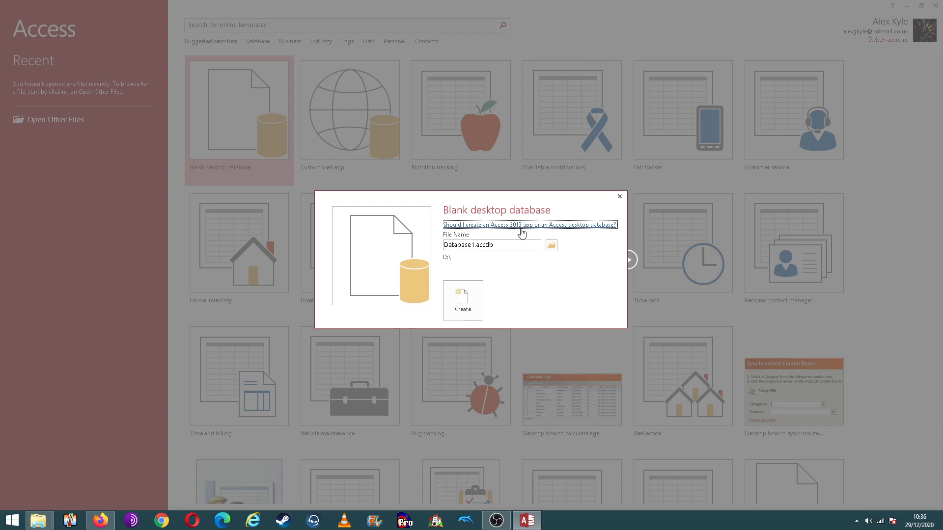
Create the blank desktop database Database1.accdb and widen the list of Access objects
{"action": "left_click", "coordinate": [475, 312]}
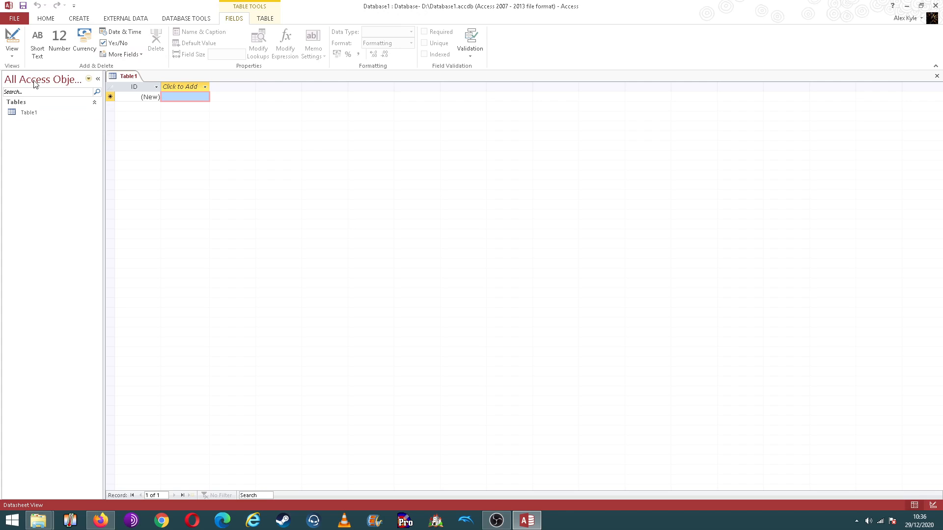
{"action": "left_click_drag", "start_coordinate": [103, 120], "coordinate": [141, 122]}
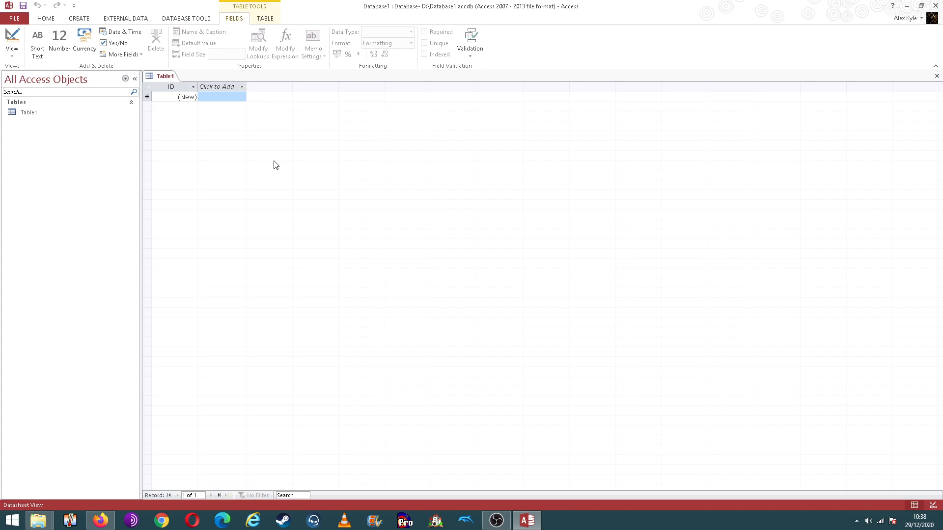
Start an Excel import into a new table using Import file for Access.xlsx from Desktop's New folder (2)
{"action": "left_click", "coordinate": [142, 19]}
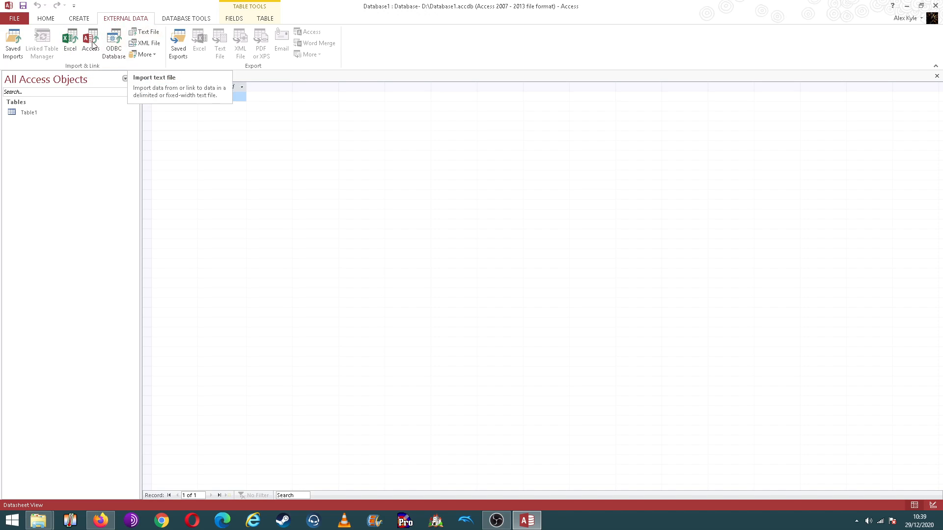
{"action": "left_click", "coordinate": [76, 45]}
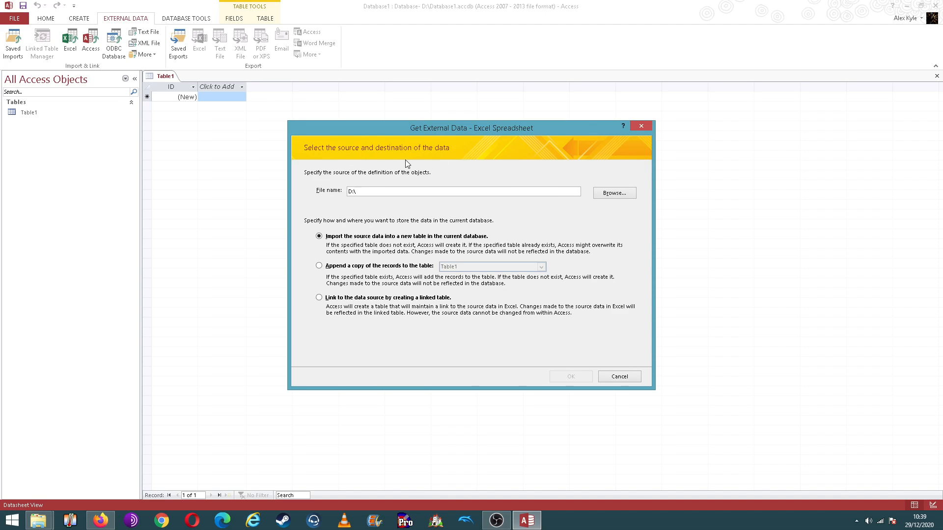
{"action": "left_click", "coordinate": [603, 195]}
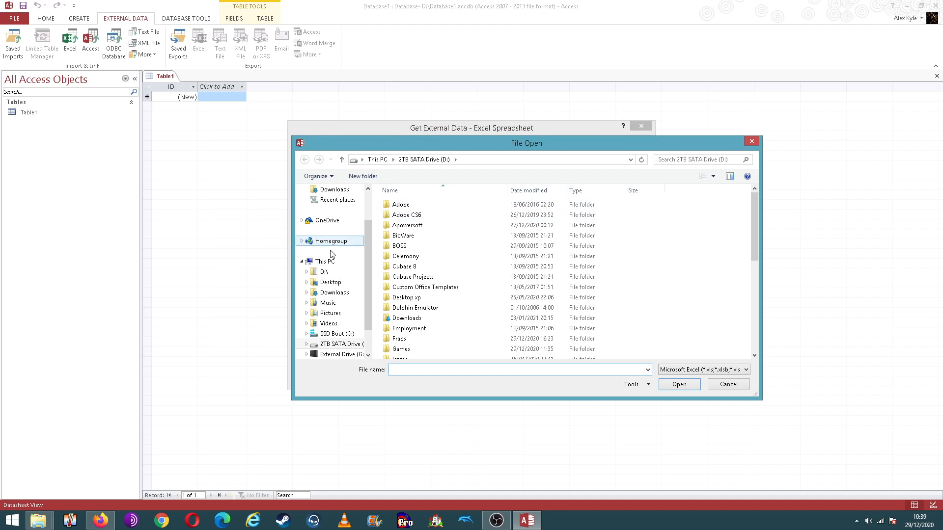
{"action": "left_click", "coordinate": [330, 281]}
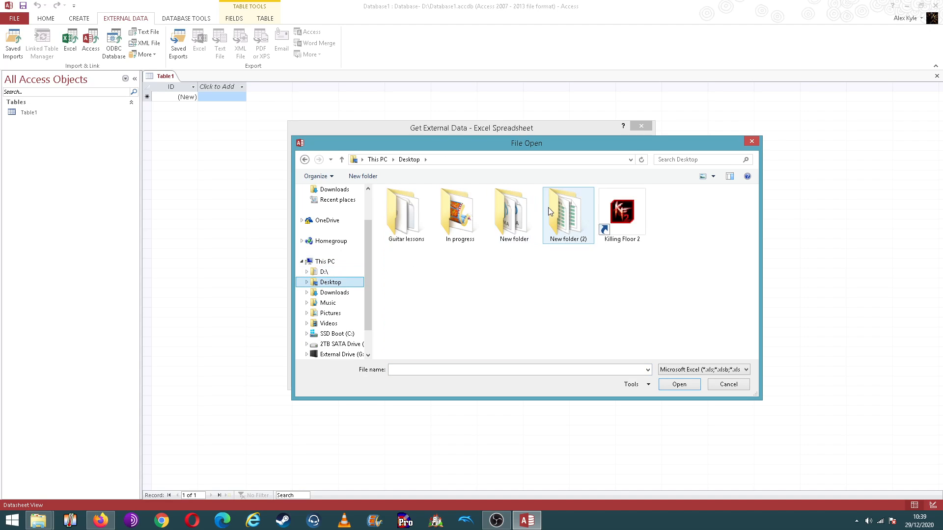
{"action": "double_click", "coordinate": [551, 211]}
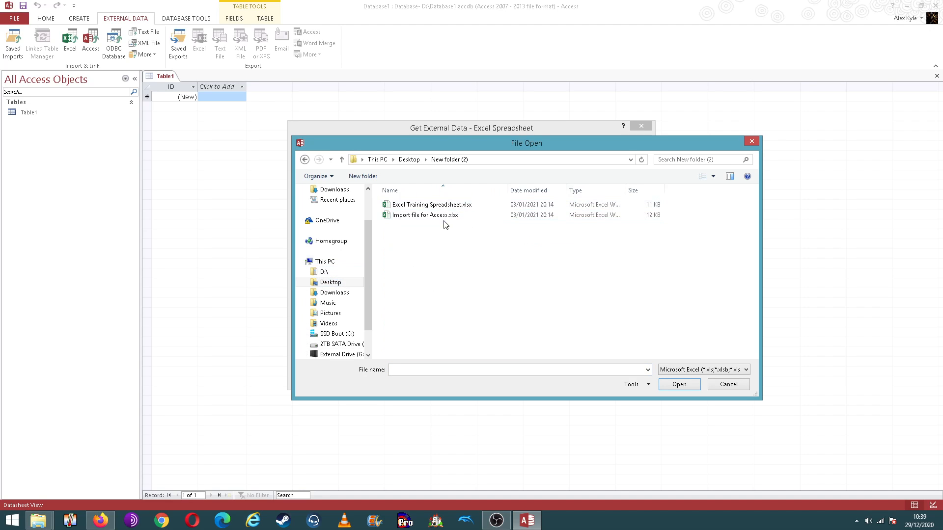
{"action": "left_click", "coordinate": [426, 218]}
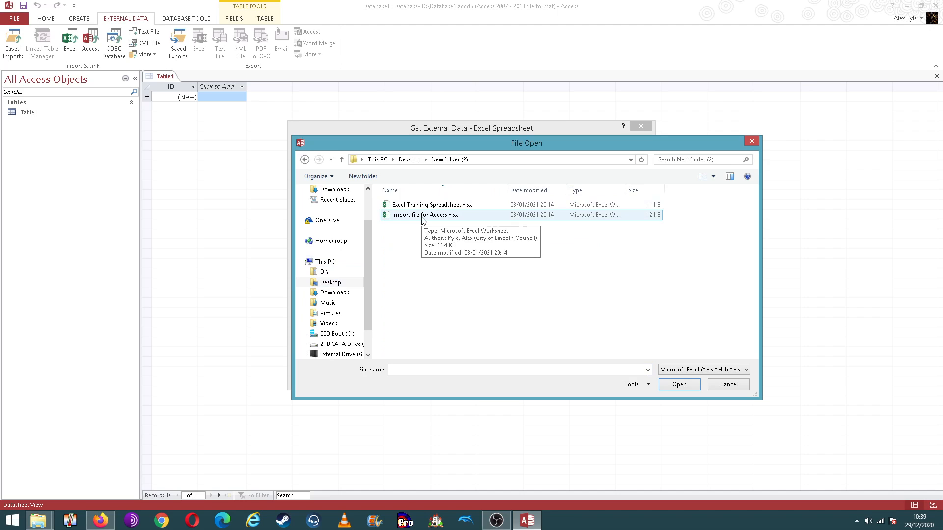
{"action": "double_click", "coordinate": [424, 217]}
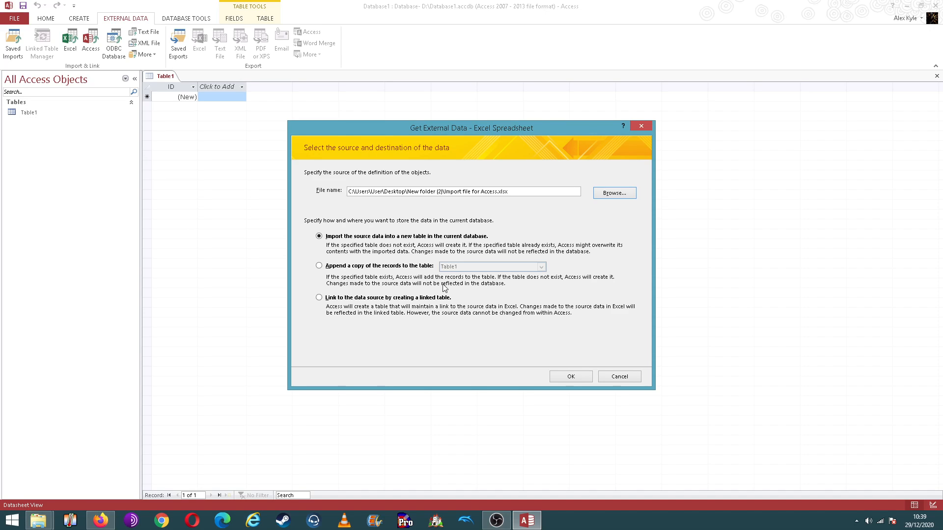
{"action": "left_click", "coordinate": [570, 377]}
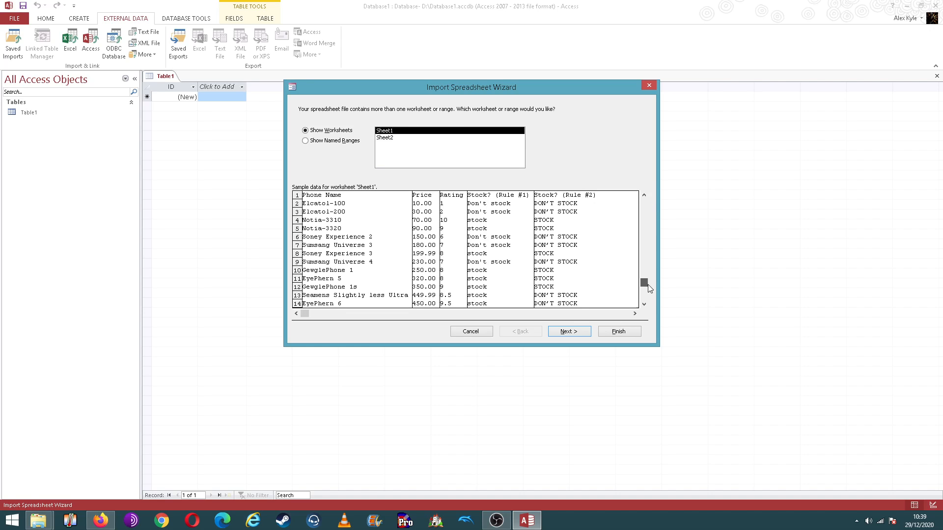
Look through the sample rows of Sheet1 and continue the import with that worksheet
{"action": "left_click", "coordinate": [644, 304]}
{"action": "scroll", "coordinate": [646, 203], "scroll_direction": "up", "scroll_amount": 1}
{"action": "left_click_drag", "start_coordinate": [644, 203], "coordinate": [647, 239]}
{"action": "left_click", "coordinate": [574, 332]}
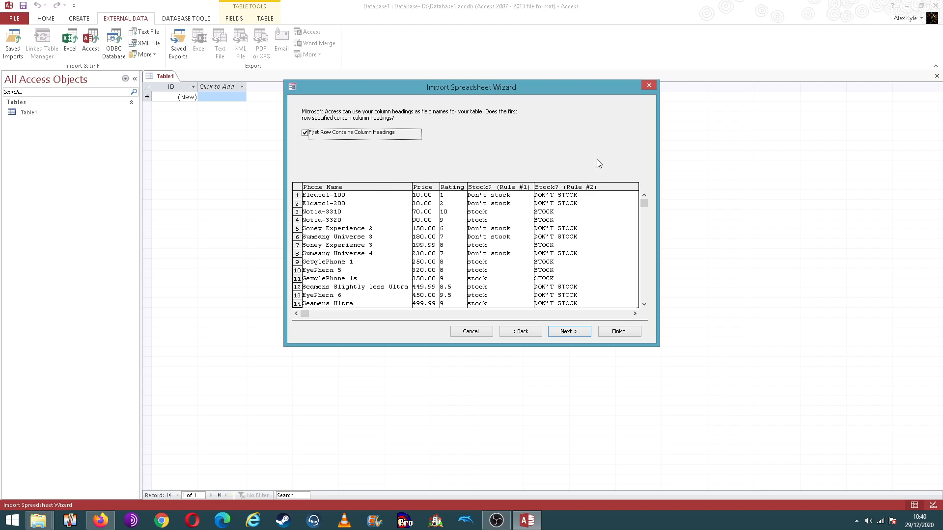
Toggle First Row Contains Column Headings off and back on to compare the preview, then continue to the field options
{"action": "left_click", "coordinate": [324, 135]}
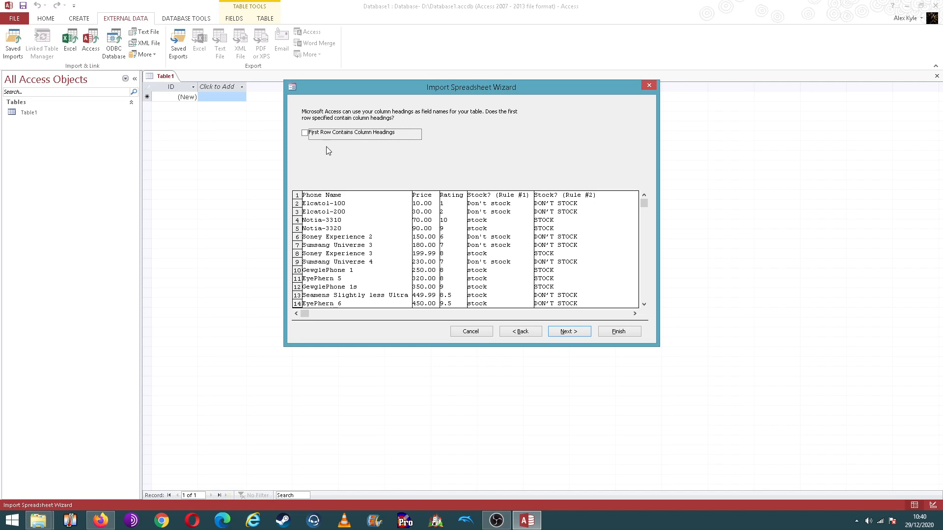
{"action": "left_click", "coordinate": [307, 135]}
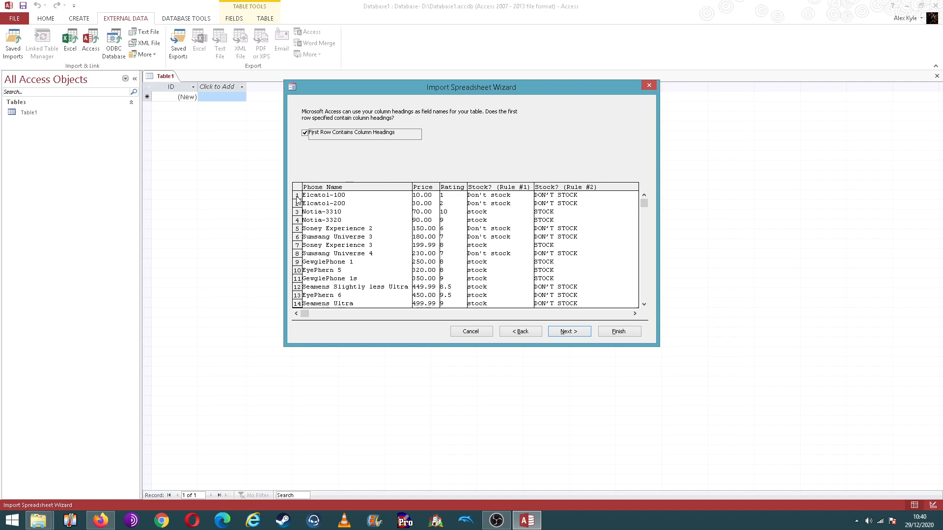
{"action": "left_click", "coordinate": [573, 332]}
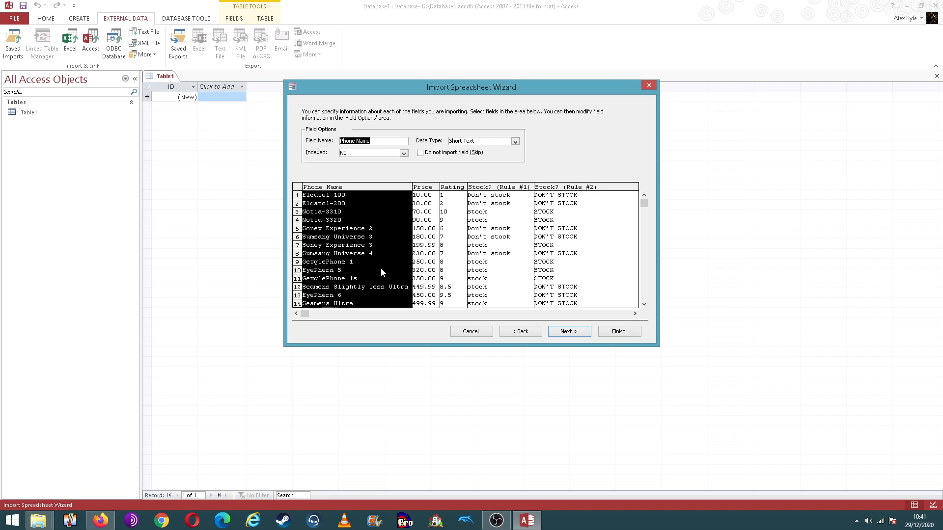
Examine the import options of each field, from Phone Name through Stock? (Rule #2)
{"action": "left_click", "coordinate": [430, 216]}
{"action": "left_click", "coordinate": [444, 217]}
{"action": "left_click", "coordinate": [474, 214]}
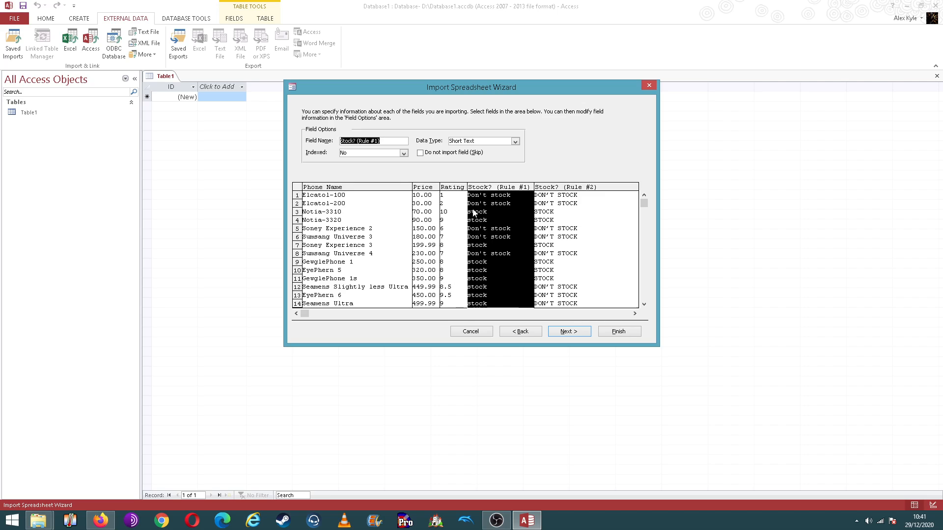
{"action": "left_click", "coordinate": [539, 216]}
{"action": "left_click", "coordinate": [519, 218]}
{"action": "left_click", "coordinate": [458, 224]}
{"action": "left_click", "coordinate": [419, 230]}
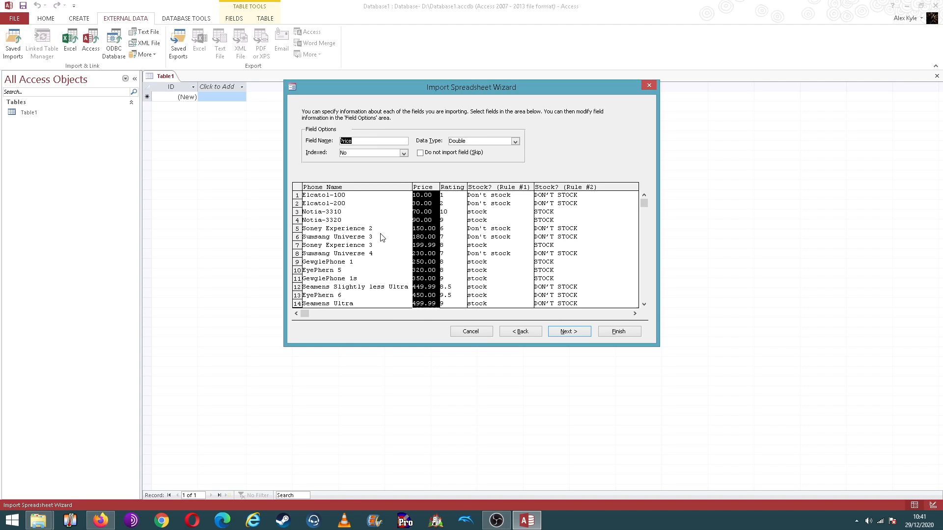
{"action": "left_click", "coordinate": [380, 232]}
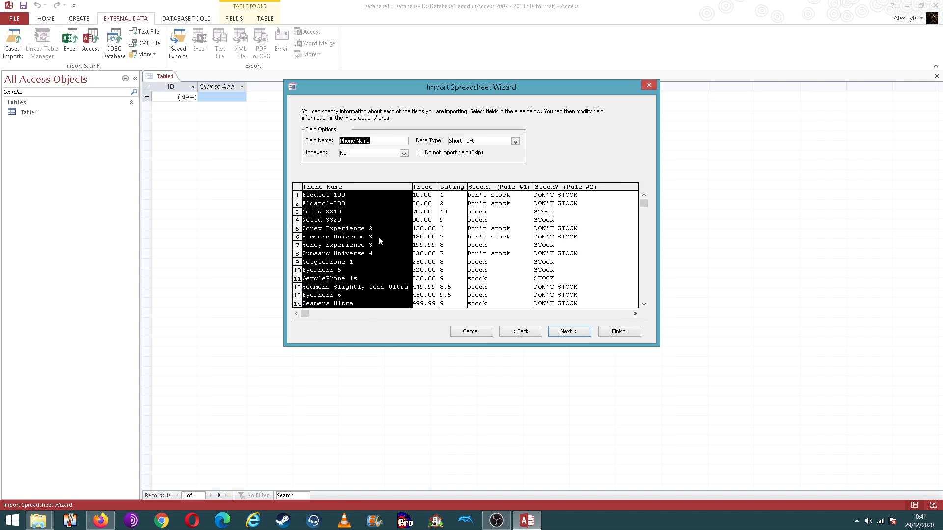
{"action": "left_click", "coordinate": [425, 202]}
{"action": "left_click", "coordinate": [464, 209]}
{"action": "left_click", "coordinate": [490, 210]}
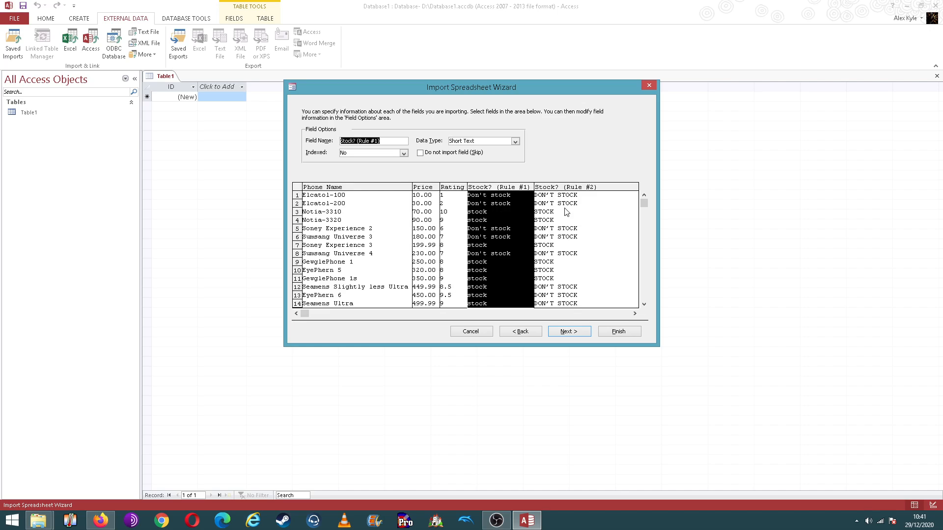
{"action": "left_click", "coordinate": [565, 209]}
{"action": "left_click", "coordinate": [401, 220]}
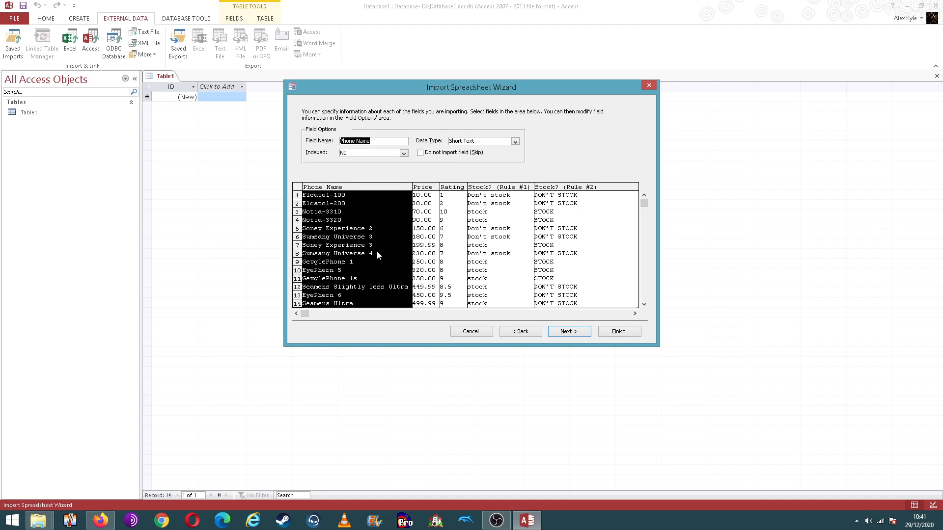
Choose Short Text as the data type of the Phone Name field
{"action": "left_click", "coordinate": [476, 142]}
{"action": "left_click", "coordinate": [516, 143]}
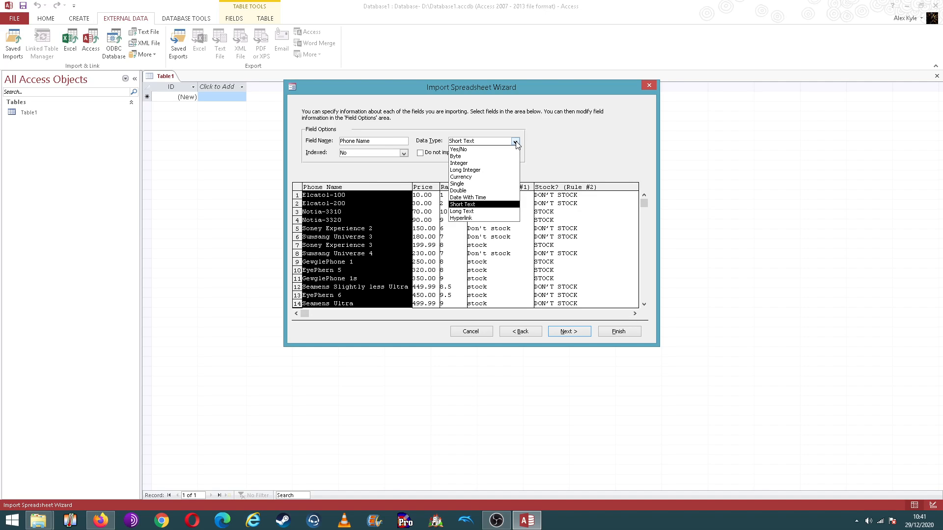
{"action": "left_click", "coordinate": [498, 205]}
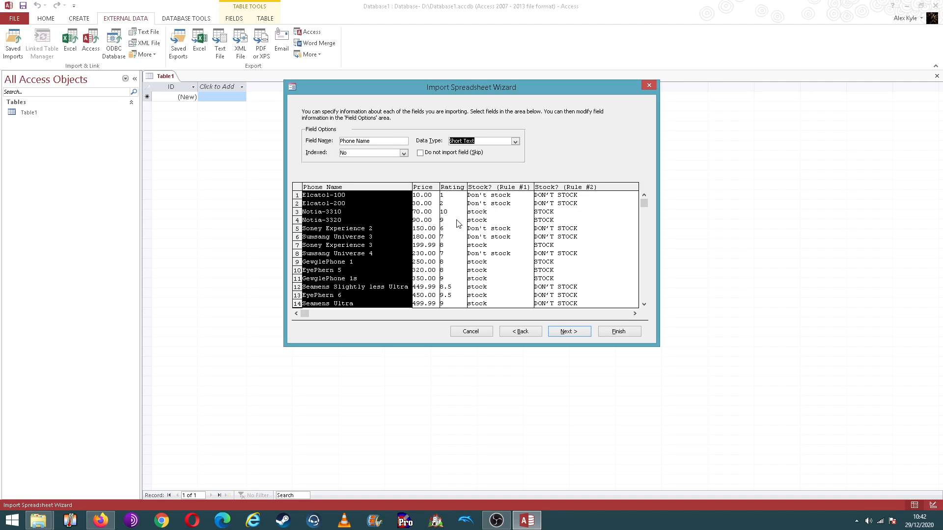
Set the Price field's data type to Currency
{"action": "left_click", "coordinate": [437, 221]}
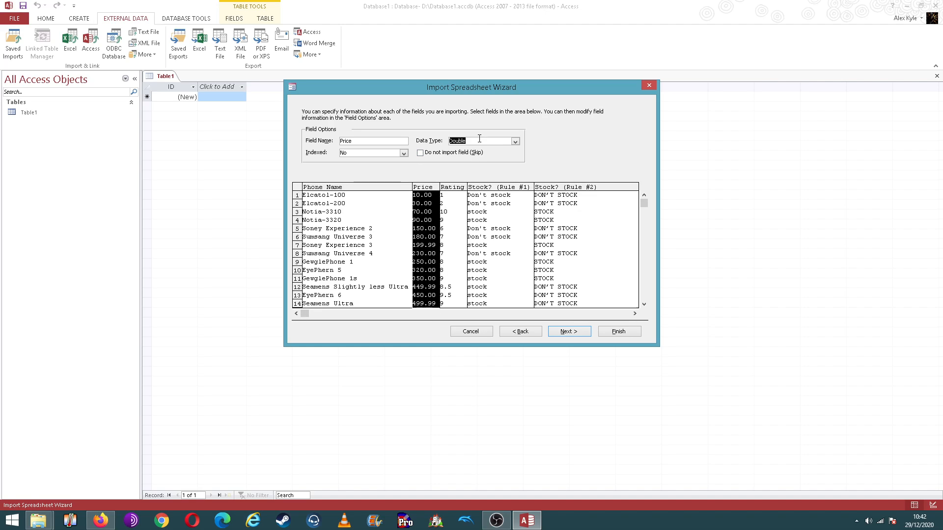
{"action": "left_click", "coordinate": [515, 142]}
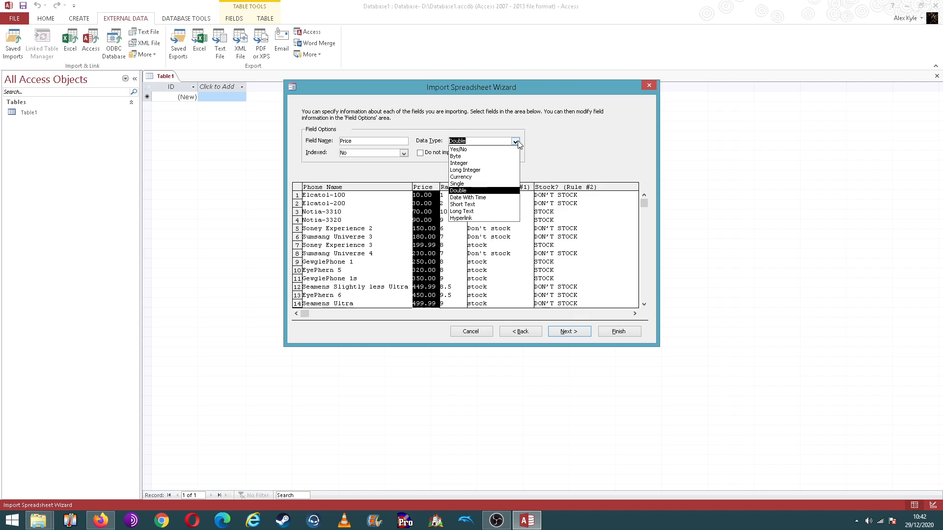
{"action": "left_click", "coordinate": [496, 177]}
{"action": "left_click", "coordinate": [497, 159]}
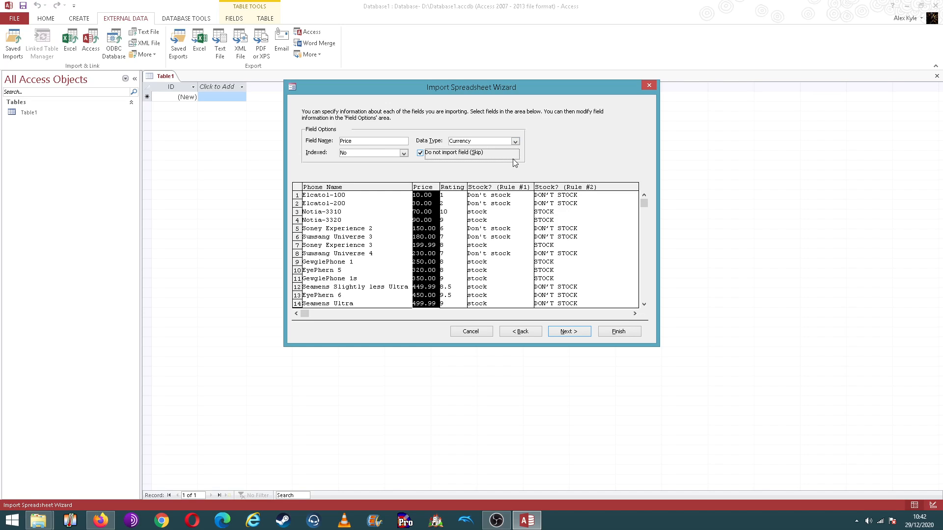
Set the Rating field's data type to Integer
{"action": "left_click", "coordinate": [460, 207]}
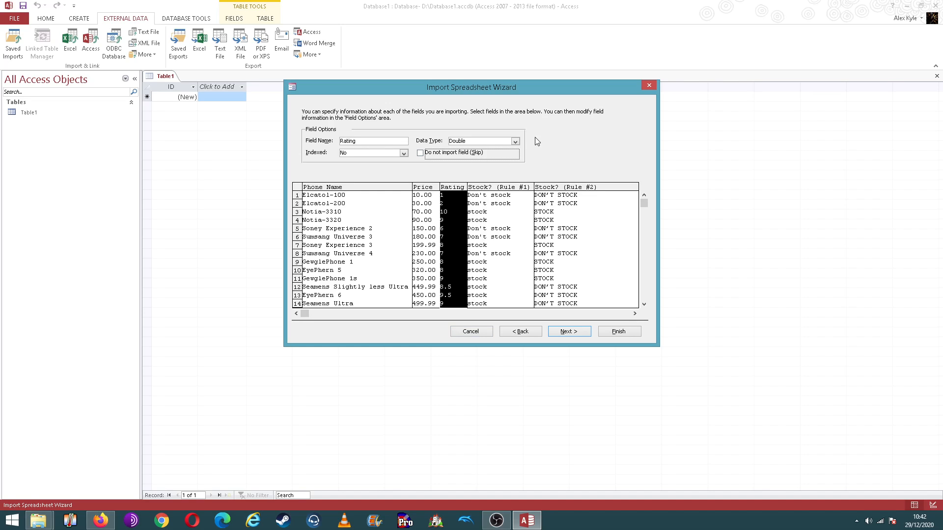
{"action": "left_click", "coordinate": [515, 141]}
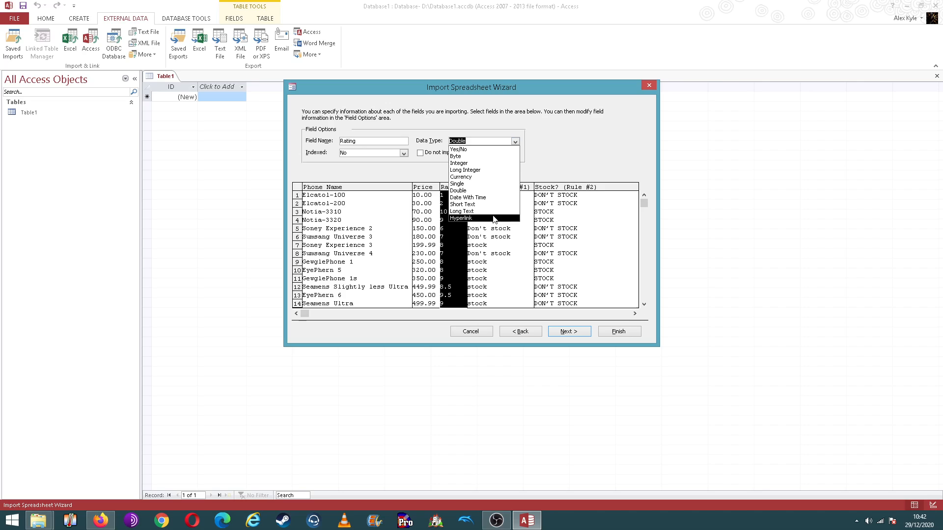
{"action": "left_click", "coordinate": [498, 164]}
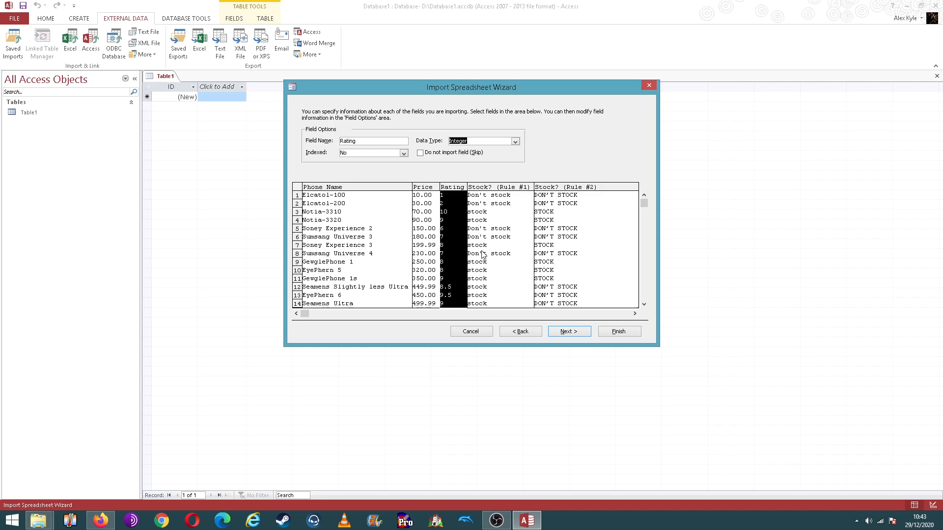
Check the data types of the two Stock? fields and recheck the settings of all the other fields
{"action": "left_click", "coordinate": [500, 232]}
{"action": "left_click", "coordinate": [554, 229]}
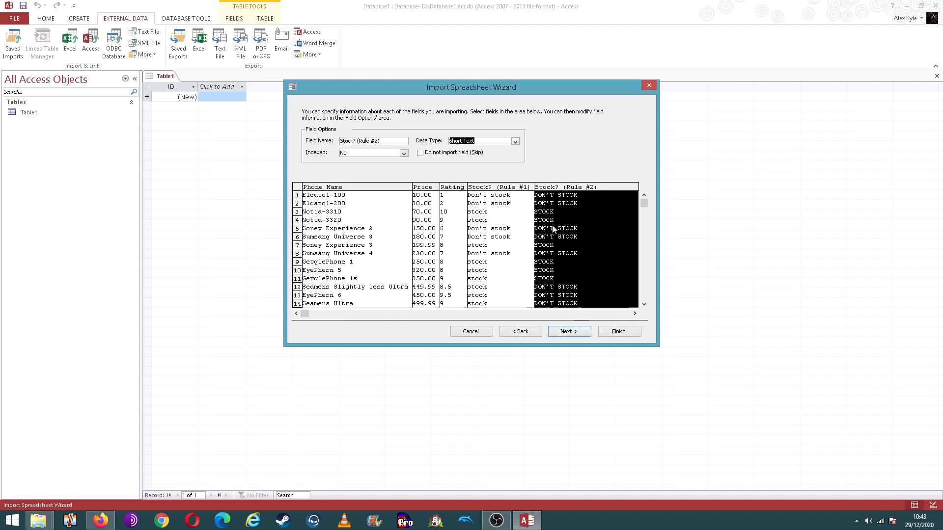
{"action": "left_click", "coordinate": [497, 232]}
{"action": "left_click", "coordinate": [560, 232]}
{"action": "left_click", "coordinate": [509, 233]}
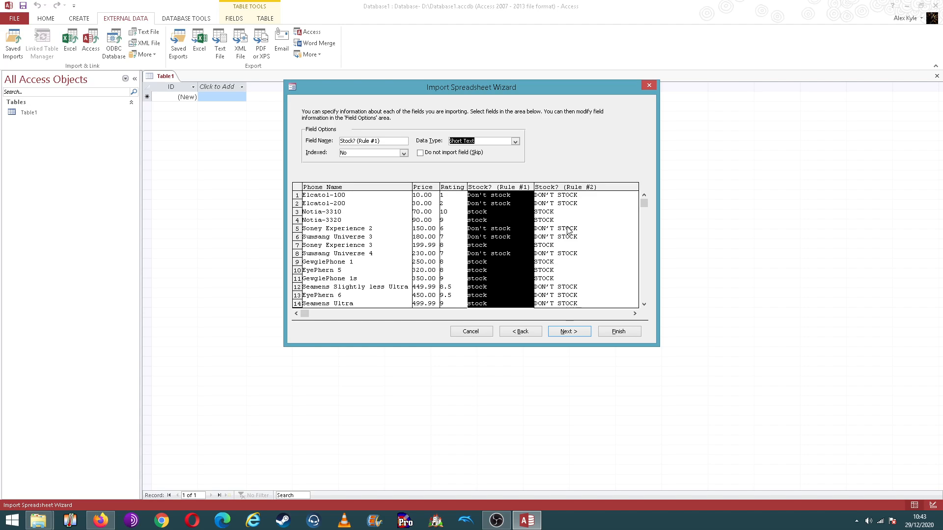
{"action": "left_click", "coordinate": [568, 228]}
{"action": "left_click", "coordinate": [487, 236]}
{"action": "left_click", "coordinate": [363, 204]}
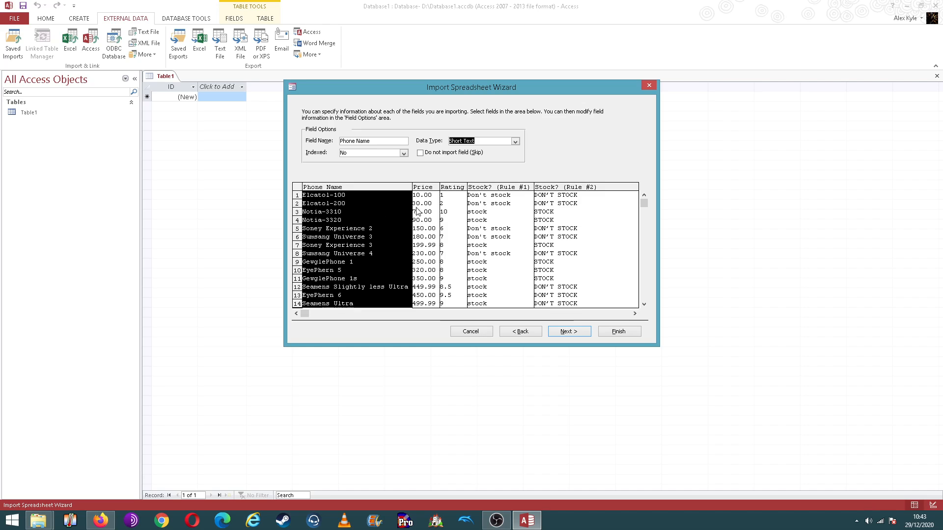
{"action": "left_click", "coordinate": [424, 212]}
{"action": "left_click", "coordinate": [452, 216]}
{"action": "left_click", "coordinate": [491, 226]}
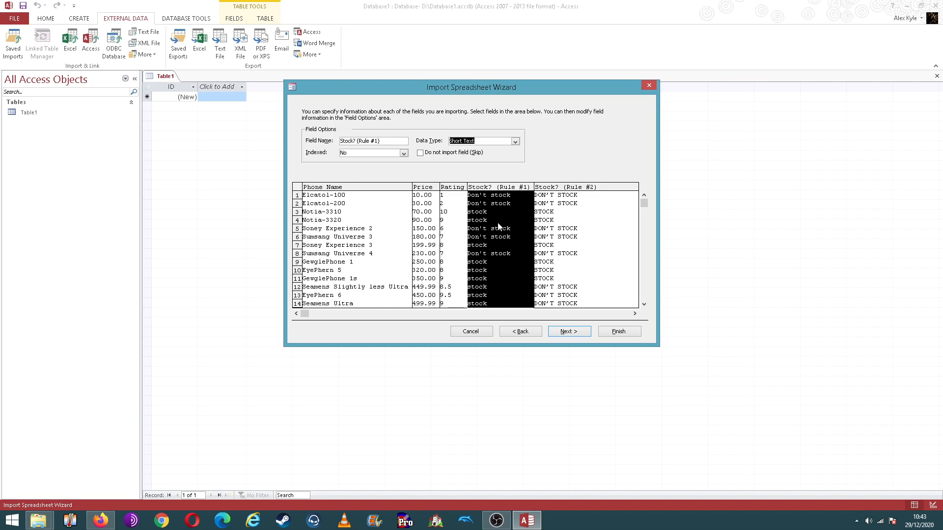
{"action": "left_click", "coordinate": [553, 237]}
Continue to the primary key settings, look over the preview rows and choose No primary key
{"action": "left_click", "coordinate": [576, 333]}
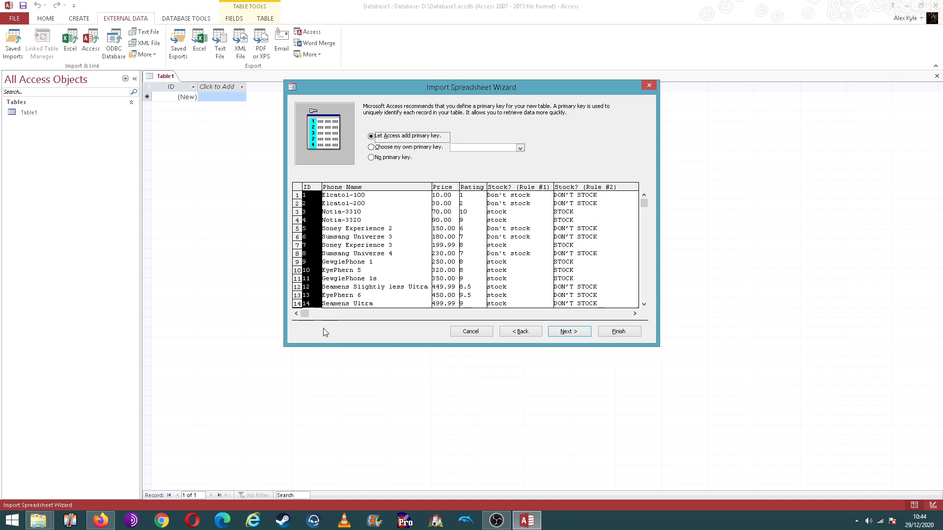
{"action": "left_click", "coordinate": [644, 211]}
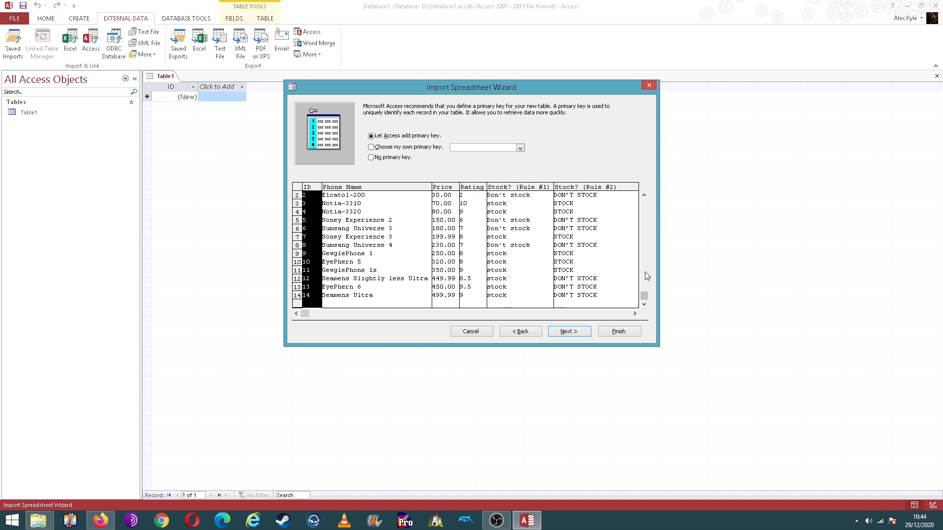
{"action": "left_click_drag", "start_coordinate": [644, 292], "coordinate": [655, 193]}
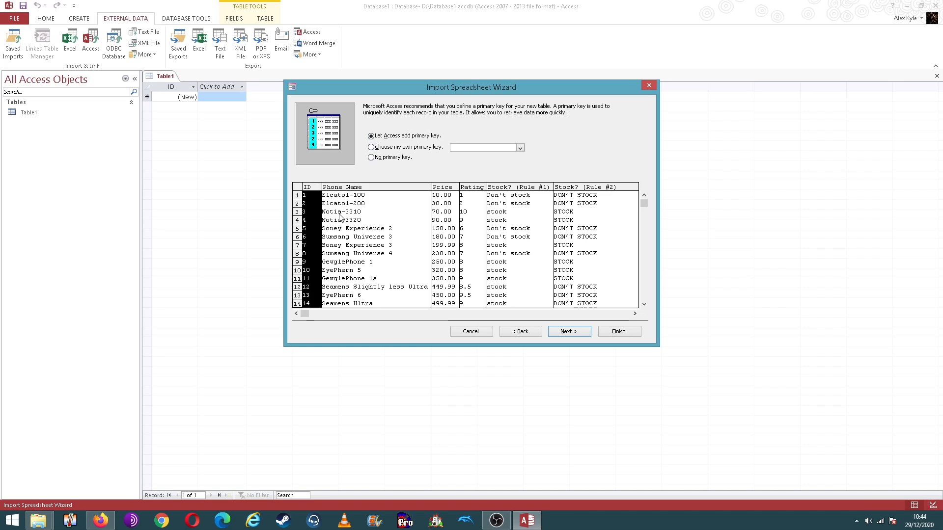
{"action": "left_click", "coordinate": [372, 158]}
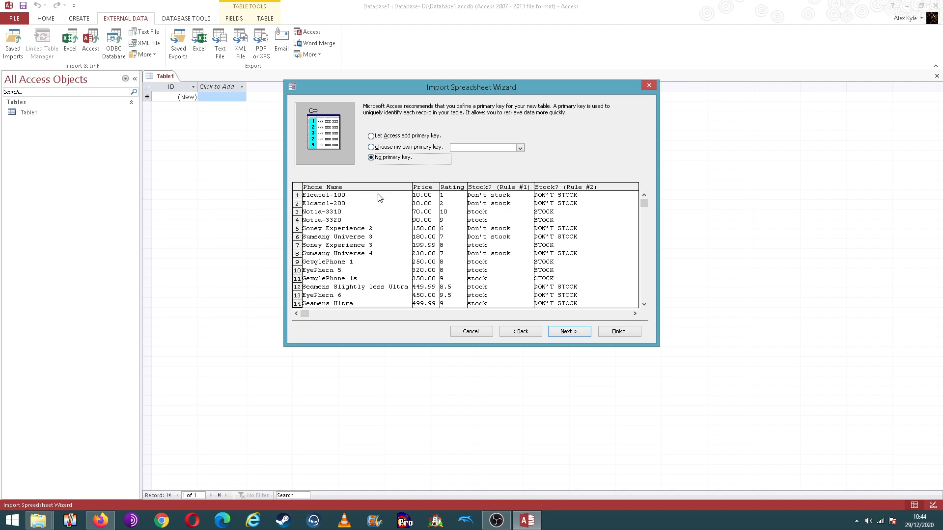
Try Phone Name as a self-chosen primary key, and switch back to No primary key
{"action": "left_click", "coordinate": [410, 149]}
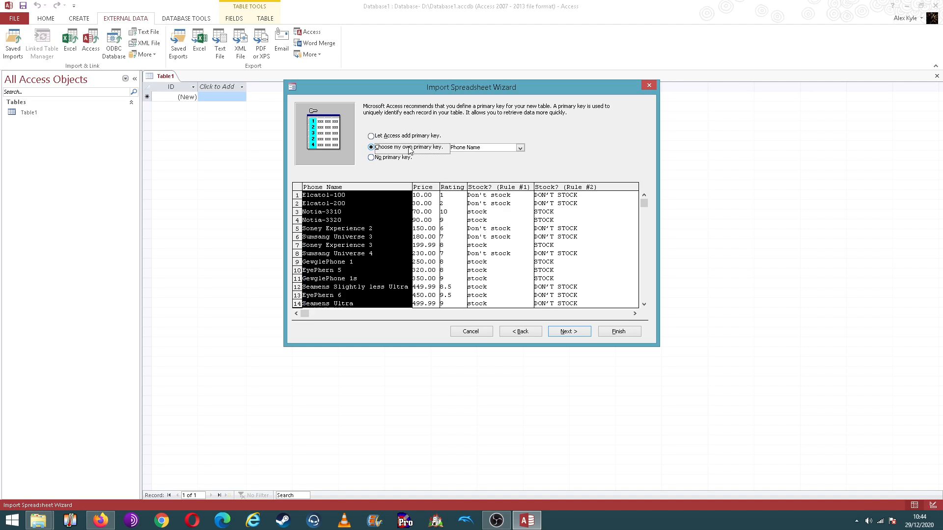
{"action": "left_click", "coordinate": [467, 147]}
{"action": "left_click", "coordinate": [520, 148]}
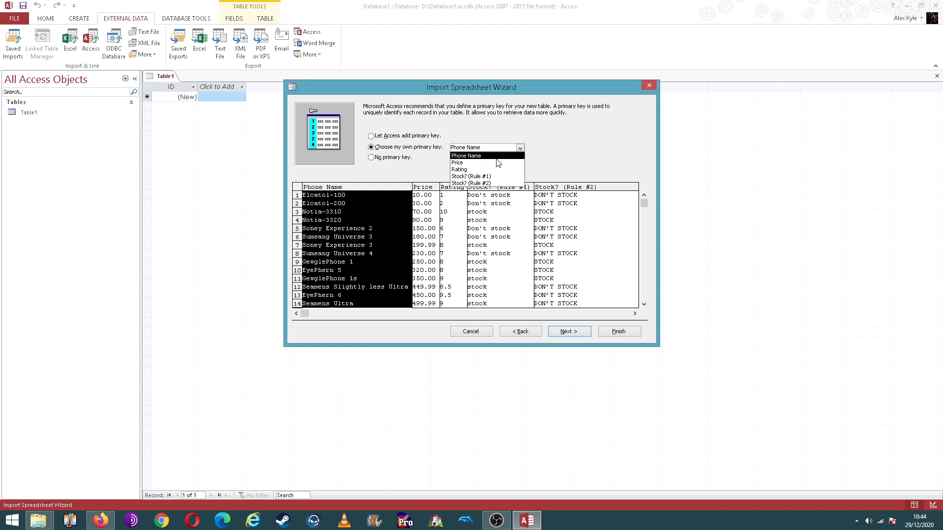
{"action": "left_click", "coordinate": [497, 162]}
{"action": "left_click", "coordinate": [520, 148]}
{"action": "left_click", "coordinate": [513, 154]}
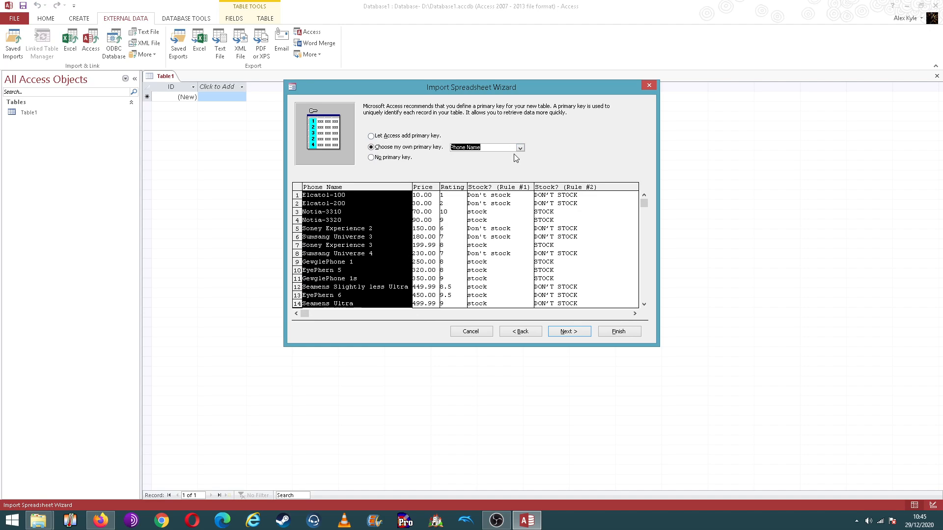
{"action": "left_click", "coordinate": [373, 158]}
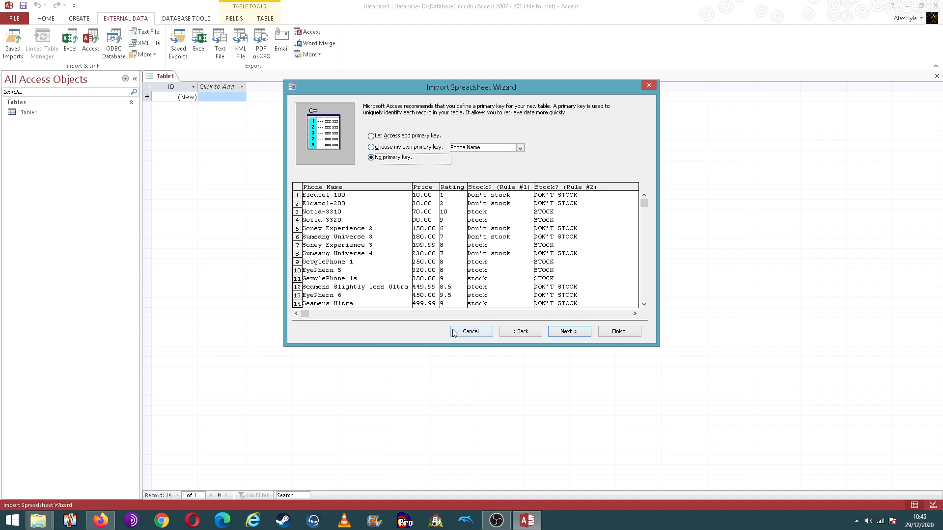
Finish importing the spreadsheet into the table named Sheet1 without saving the import steps
{"action": "left_click", "coordinate": [576, 333]}
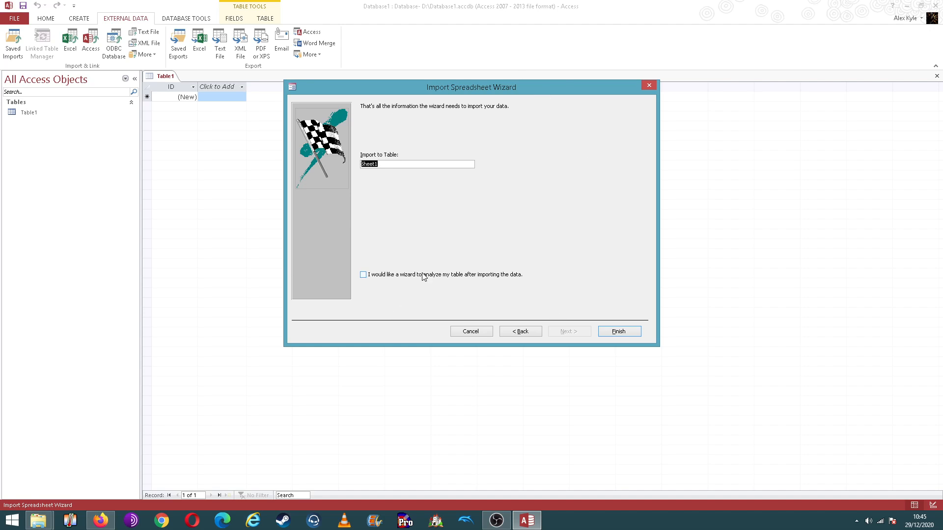
{"action": "left_click", "coordinate": [614, 336]}
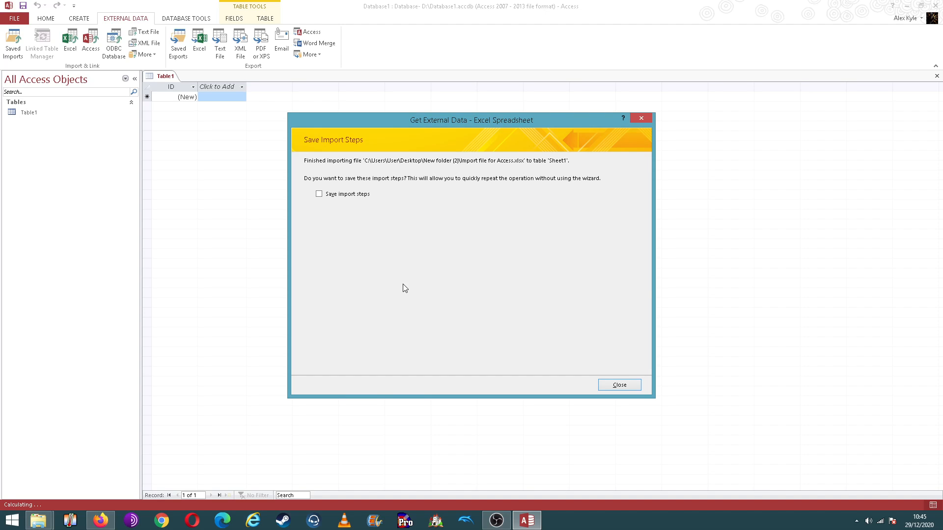
{"action": "left_click", "coordinate": [609, 390]}
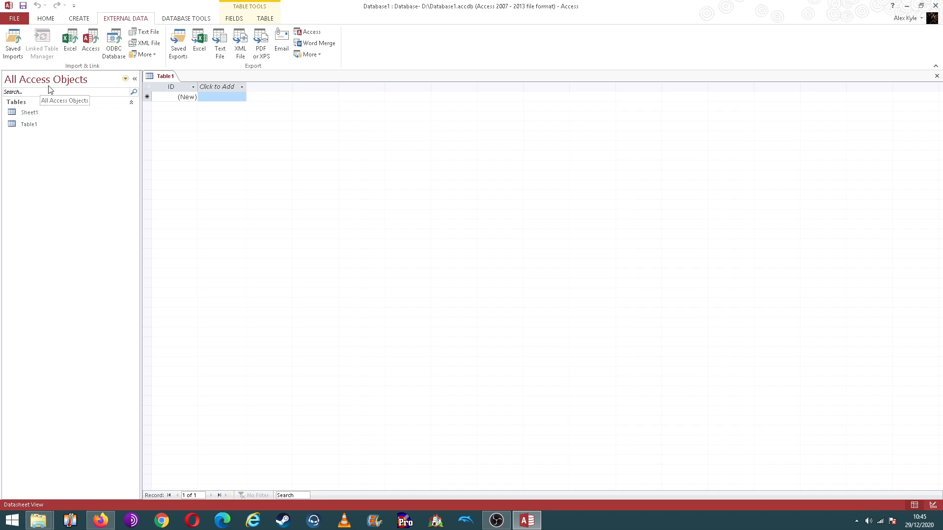
Open the imported Sheet1 table and fit the Phone Name and both Stock? columns to their contents
{"action": "double_click", "coordinate": [34, 111]}
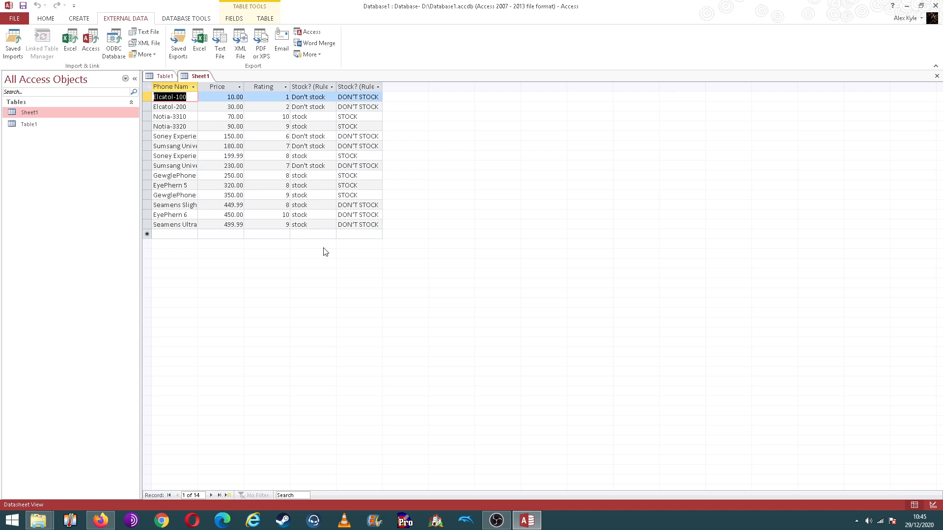
{"action": "double_click", "coordinate": [198, 86]}
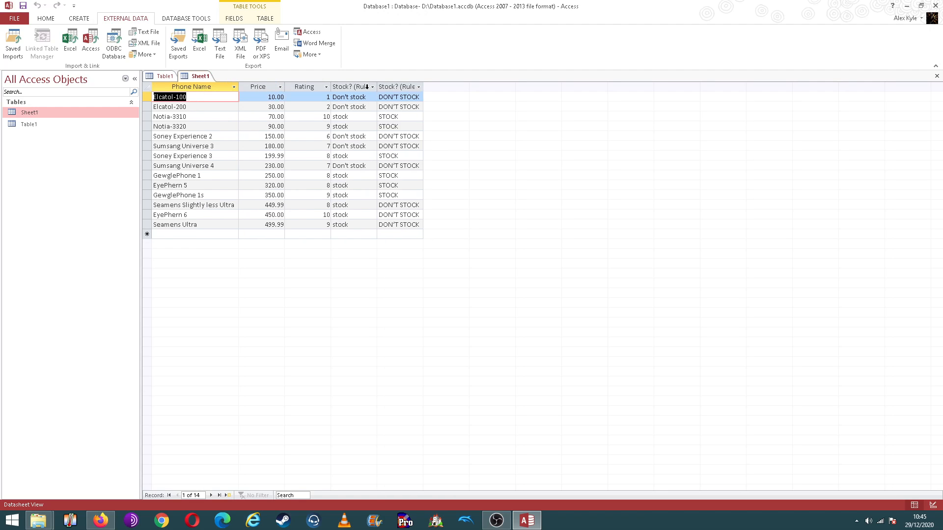
{"action": "double_click", "coordinate": [377, 87]}
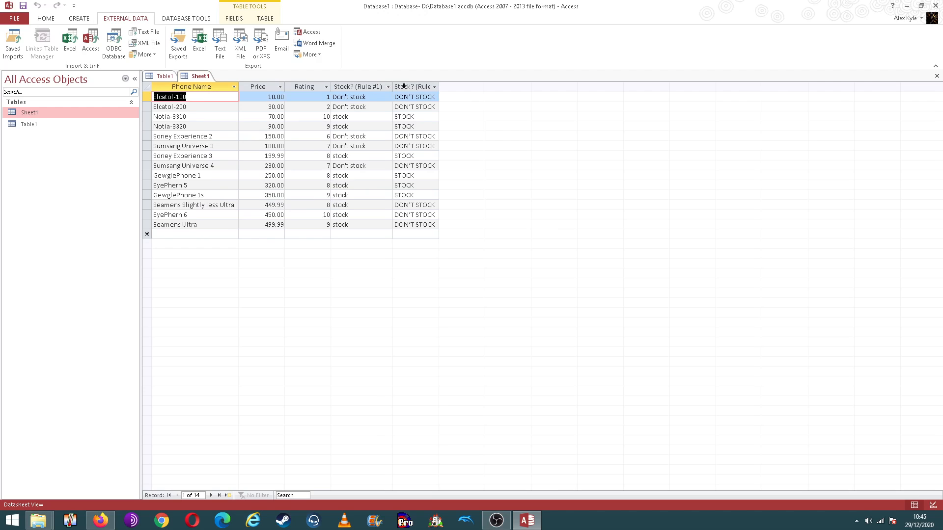
{"action": "double_click", "coordinate": [442, 82]}
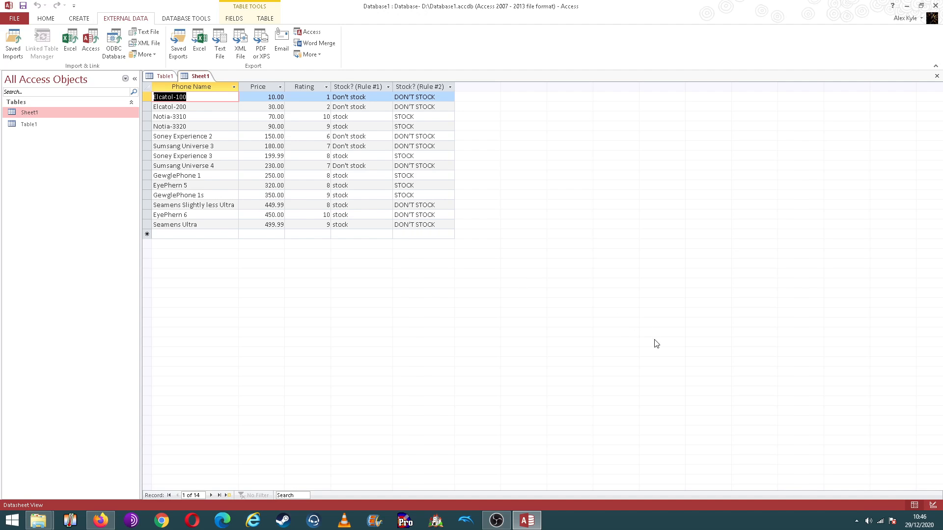
Show Sheet1 in Design View and review its fields' data types, keeping Rating as Number
{"action": "left_click", "coordinate": [933, 506]}
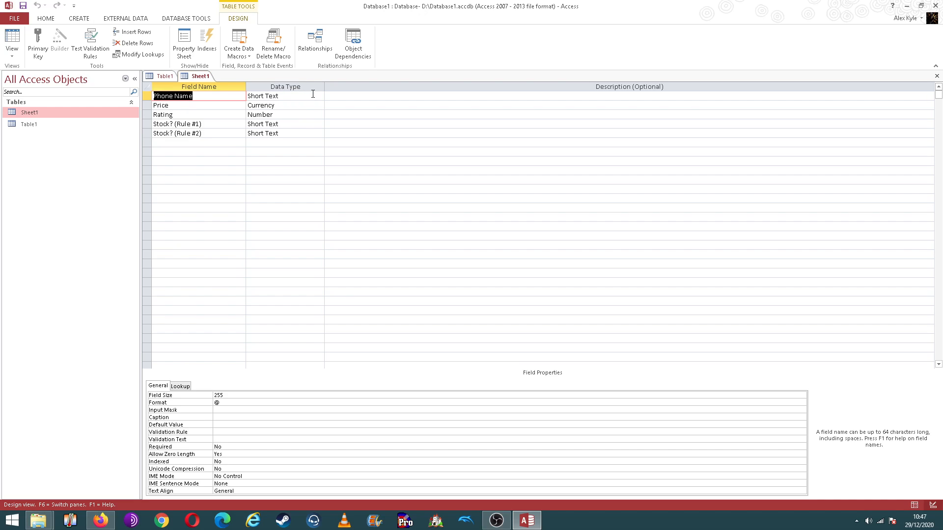
{"action": "left_click", "coordinate": [312, 96]}
{"action": "left_click", "coordinate": [302, 111]}
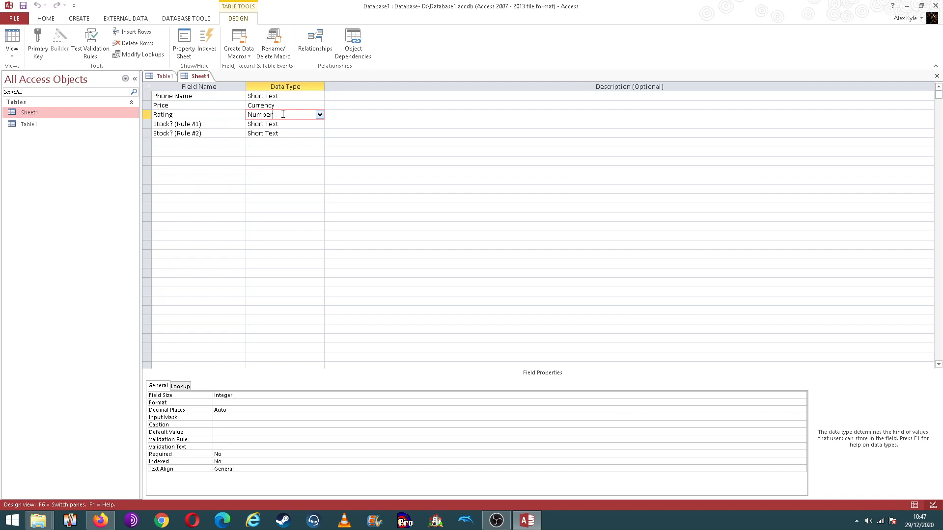
{"action": "left_click_drag", "start_coordinate": [283, 114], "coordinate": [242, 111]}
{"action": "left_click", "coordinate": [288, 115]}
{"action": "left_click", "coordinate": [319, 115]}
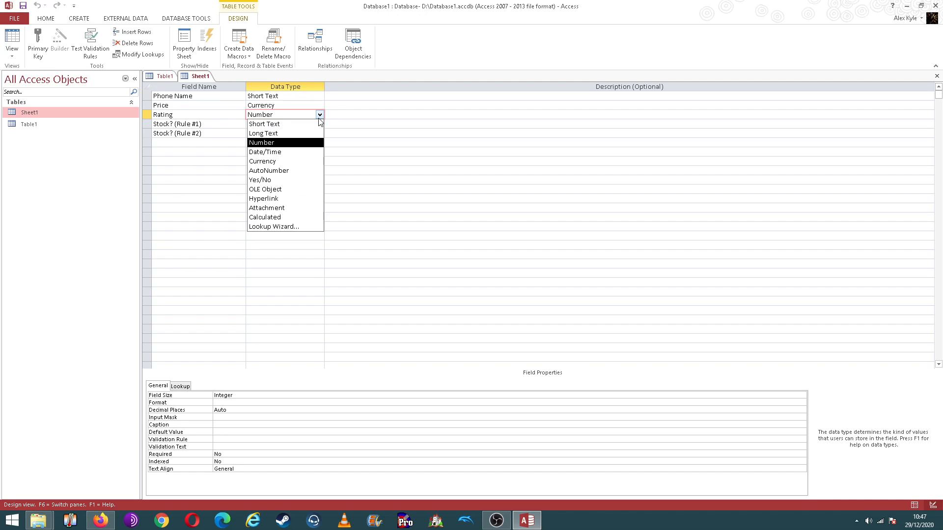
{"action": "left_click", "coordinate": [299, 142]}
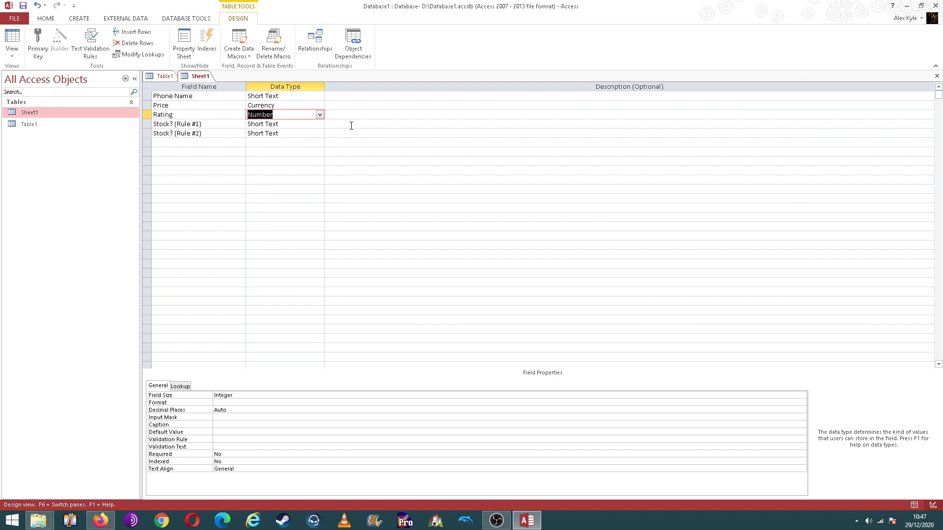
Check the Rating and Stock? (Rule #1) data types, save the table and return to Datasheet View
{"action": "left_click", "coordinate": [351, 126]}
{"action": "left_click", "coordinate": [305, 115]}
{"action": "left_click", "coordinate": [304, 127]}
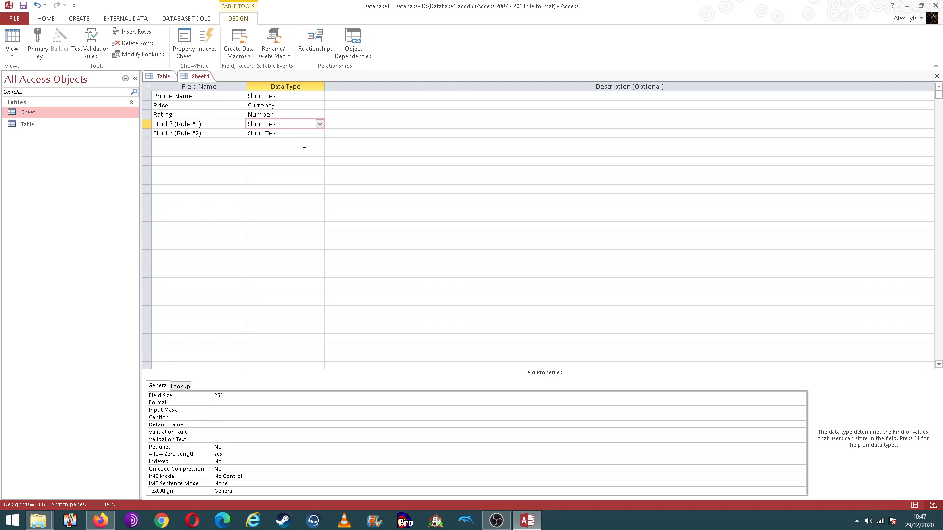
{"action": "left_click", "coordinate": [339, 150]}
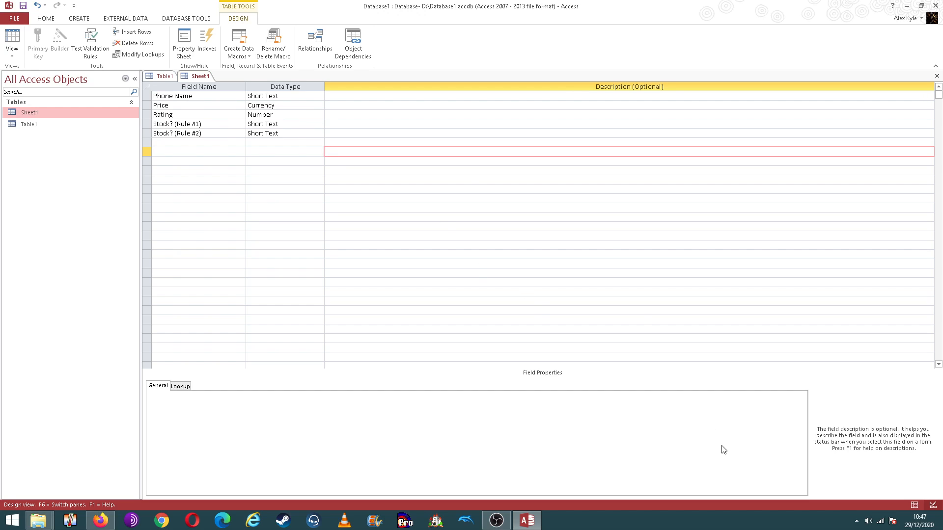
{"action": "left_click", "coordinate": [915, 508]}
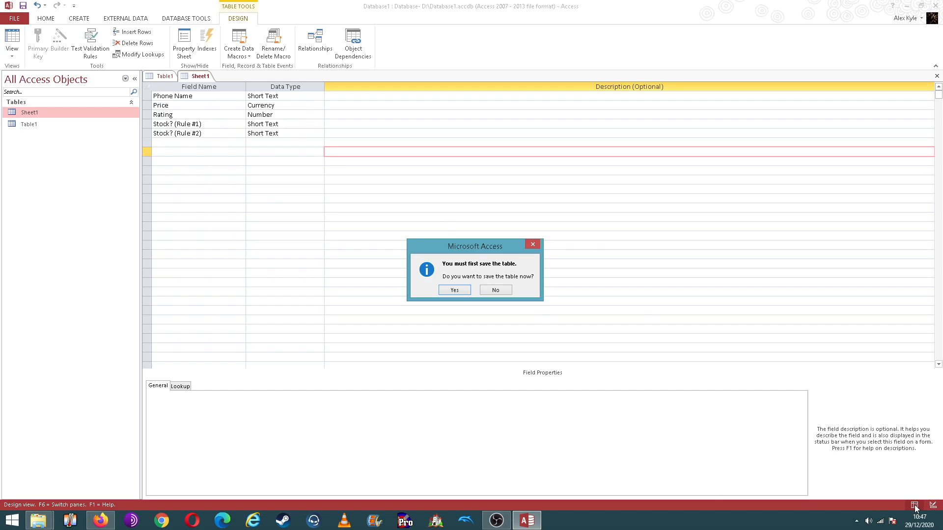
{"action": "left_click", "coordinate": [454, 291]}
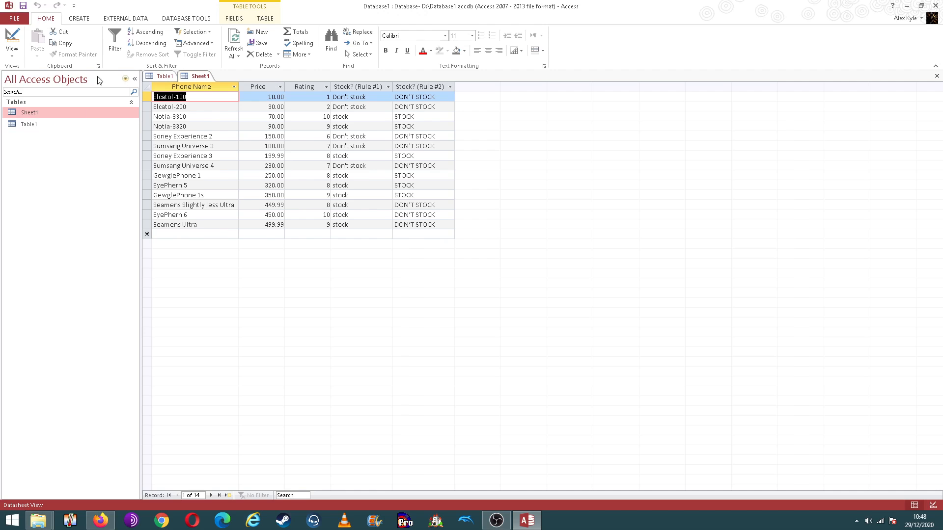
{"action": "left_click", "coordinate": [80, 19]}
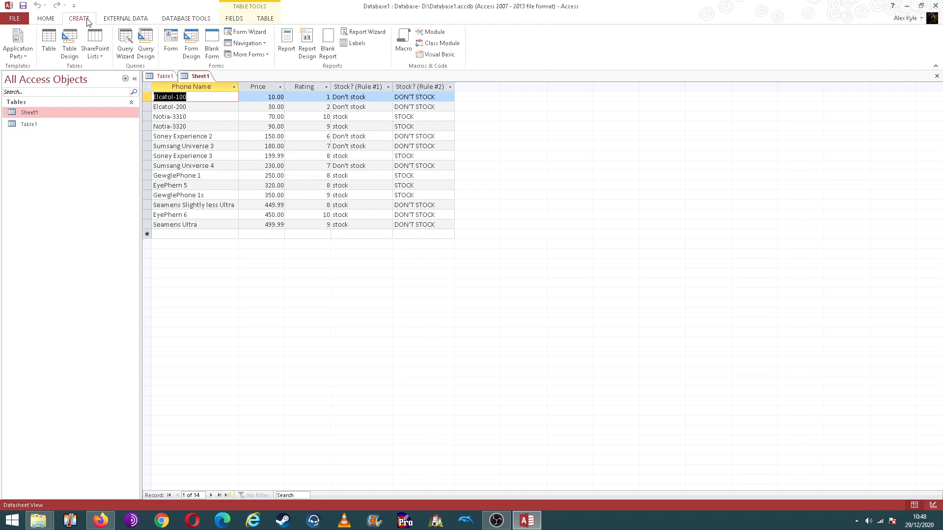
{"action": "left_click", "coordinate": [151, 53]}
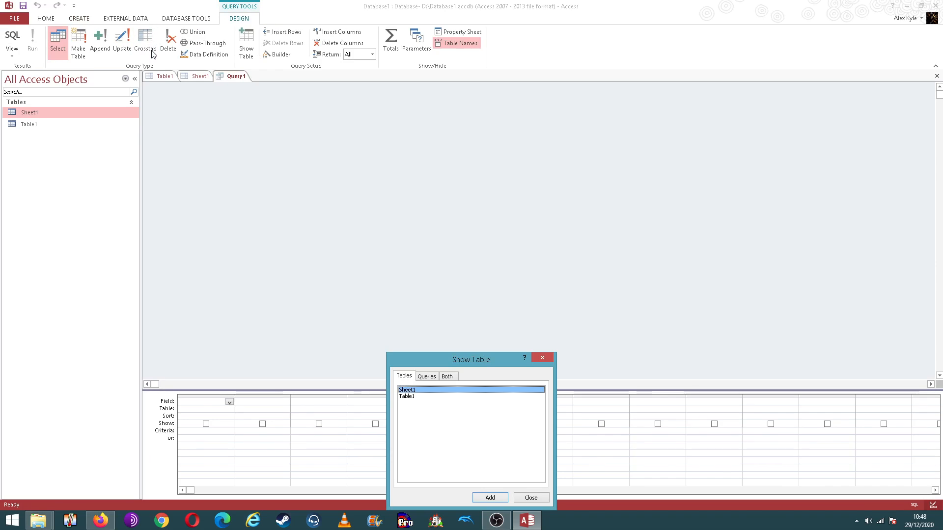
{"action": "left_click_drag", "start_coordinate": [477, 365], "coordinate": [477, 166]}
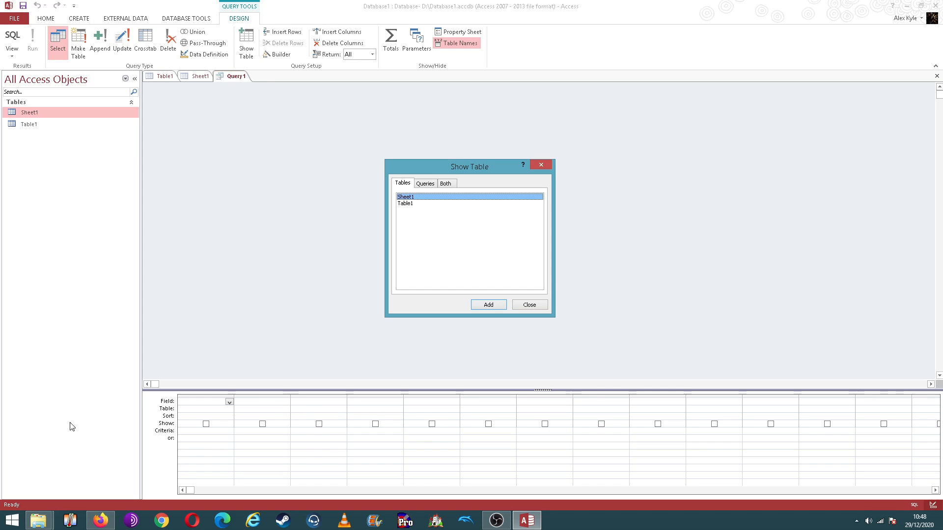
{"action": "left_click", "coordinate": [516, 306]}
{"action": "left_click", "coordinate": [199, 76]}
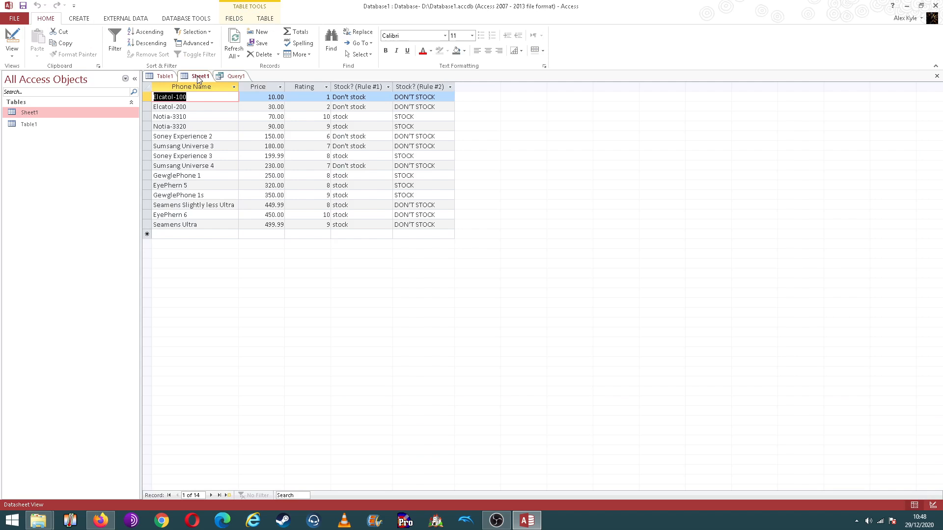
{"action": "left_click", "coordinate": [236, 76]}
Create a new query in Design View and add the Sheet1 table to it
{"action": "left_click", "coordinate": [79, 18]}
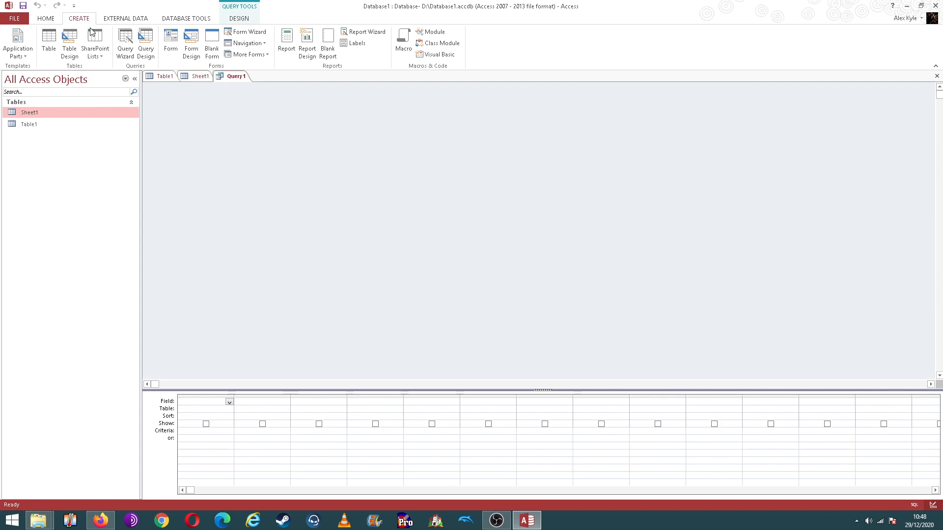
{"action": "left_click", "coordinate": [146, 51]}
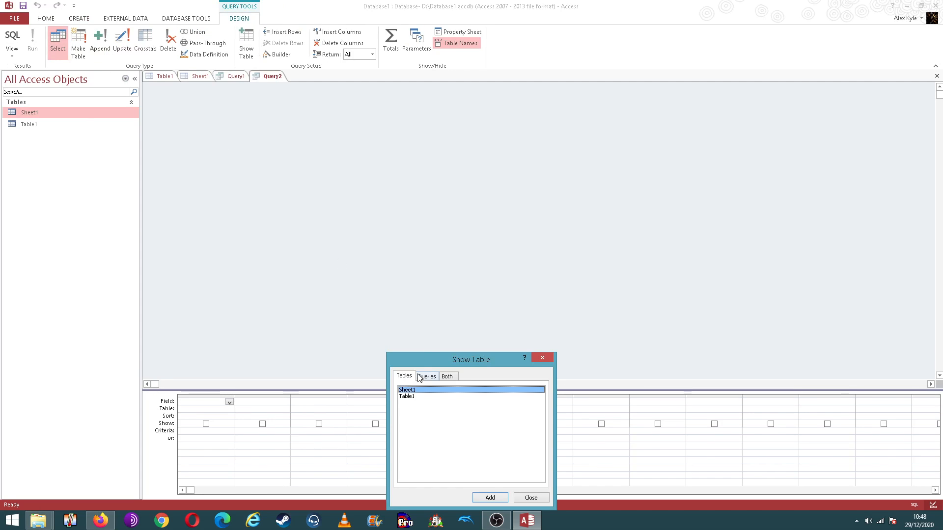
{"action": "left_click_drag", "start_coordinate": [422, 361], "coordinate": [434, 223]}
{"action": "left_click", "coordinate": [502, 360]}
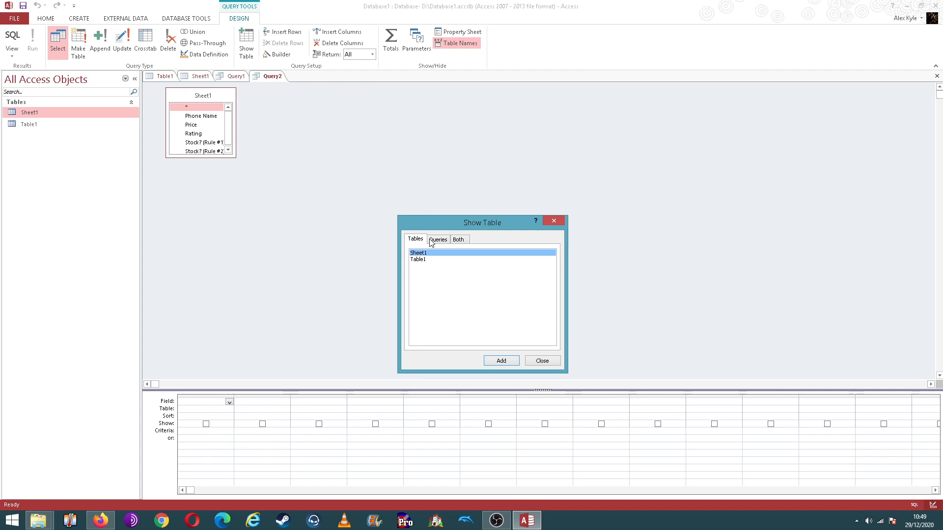
{"action": "left_click", "coordinate": [544, 361]}
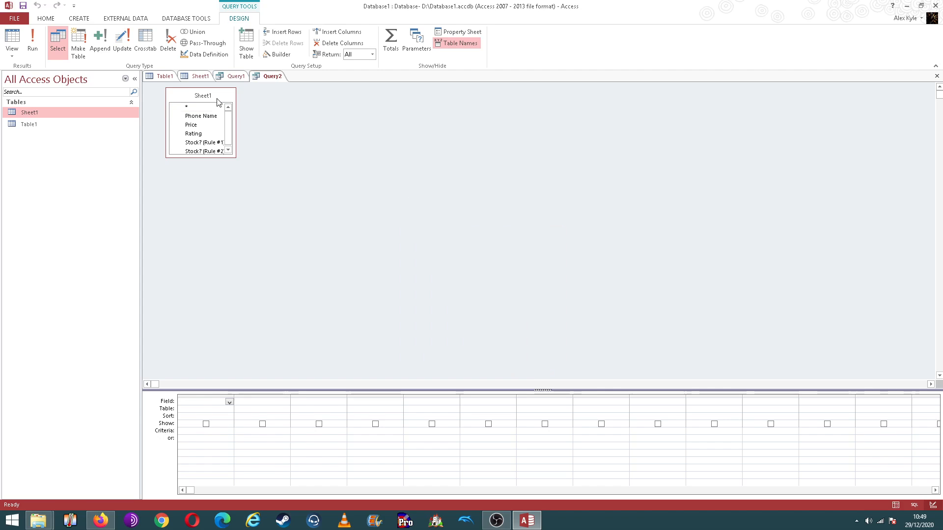
Enlarge the Sheet1 field list in the query so all field names fit, and reposition it near the upper-left of the design area
{"action": "left_click_drag", "start_coordinate": [217, 97], "coordinate": [242, 121]}
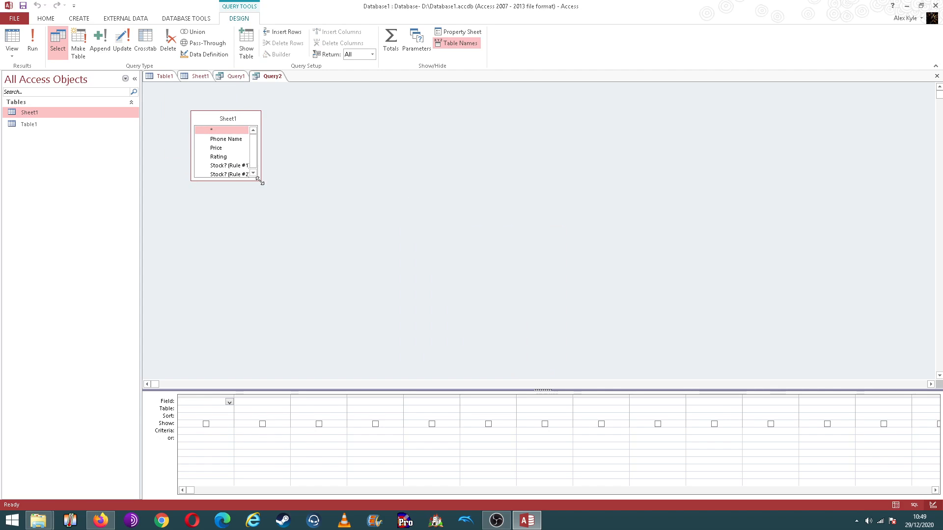
{"action": "left_click_drag", "start_coordinate": [260, 181], "coordinate": [385, 253]}
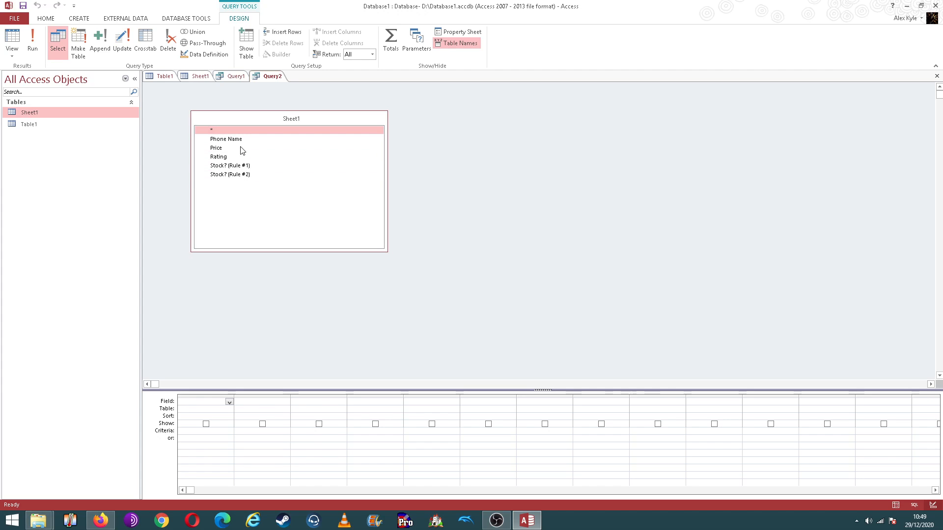
{"action": "left_click_drag", "start_coordinate": [277, 118], "coordinate": [249, 101]}
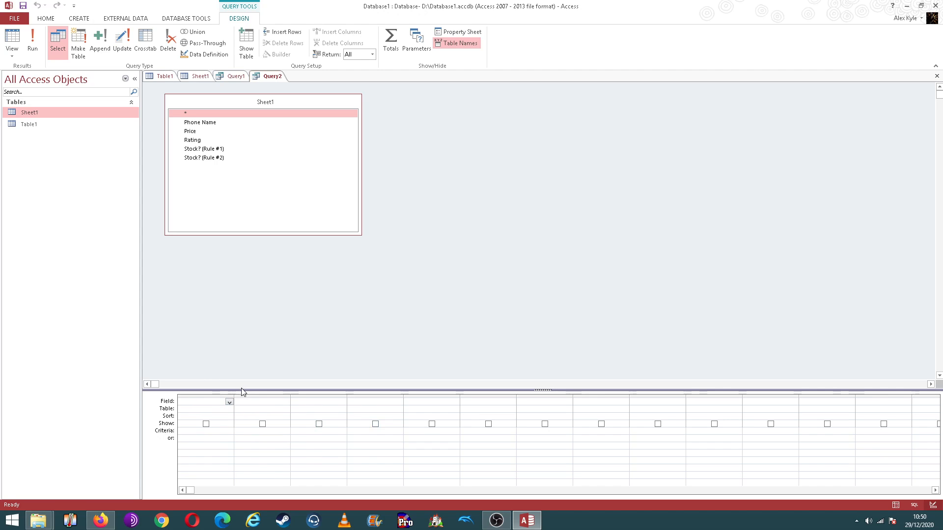
Add the Rating field to the query's first column and sort it Ascending
{"action": "left_click", "coordinate": [229, 402]}
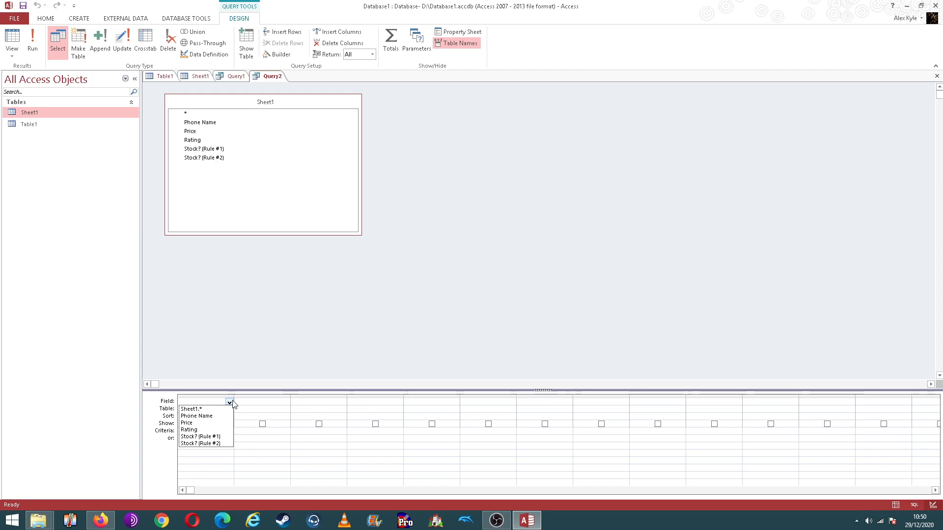
{"action": "left_click", "coordinate": [197, 430]}
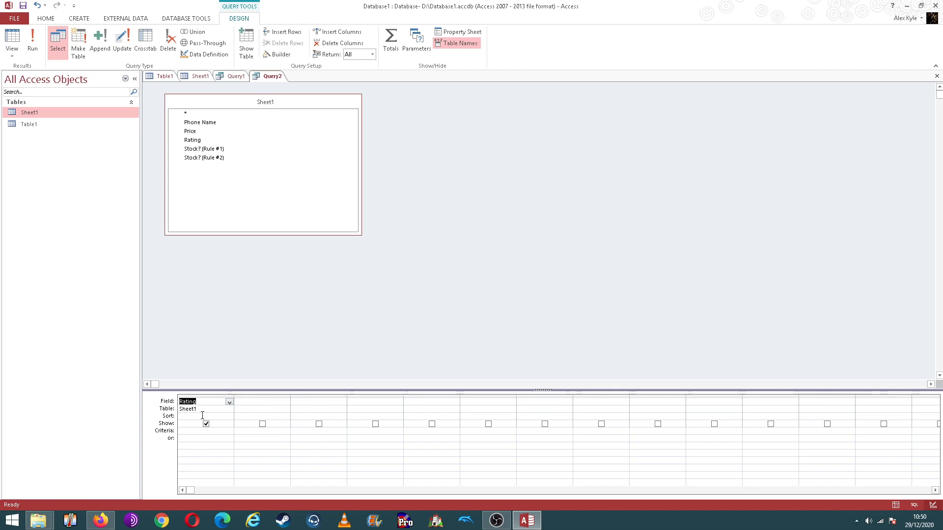
{"action": "left_click", "coordinate": [202, 416]}
{"action": "left_click", "coordinate": [230, 417]}
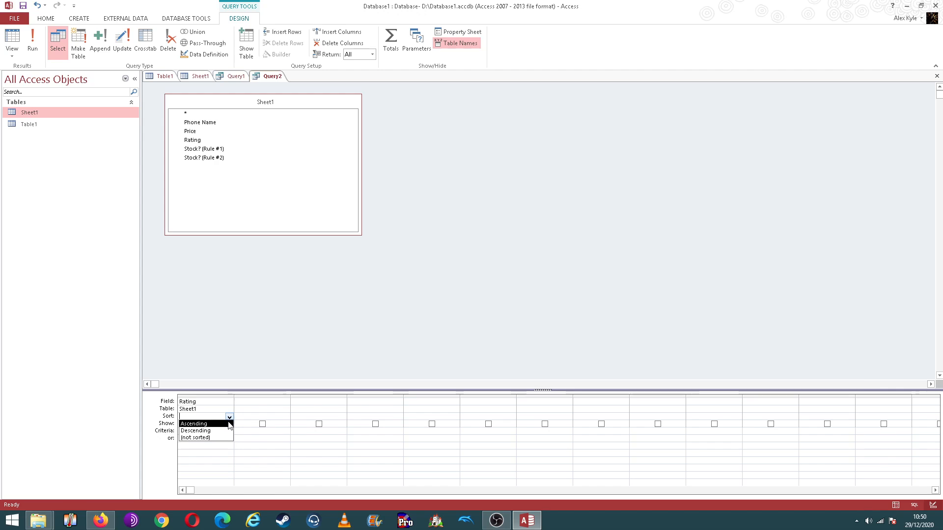
{"action": "left_click", "coordinate": [216, 424]}
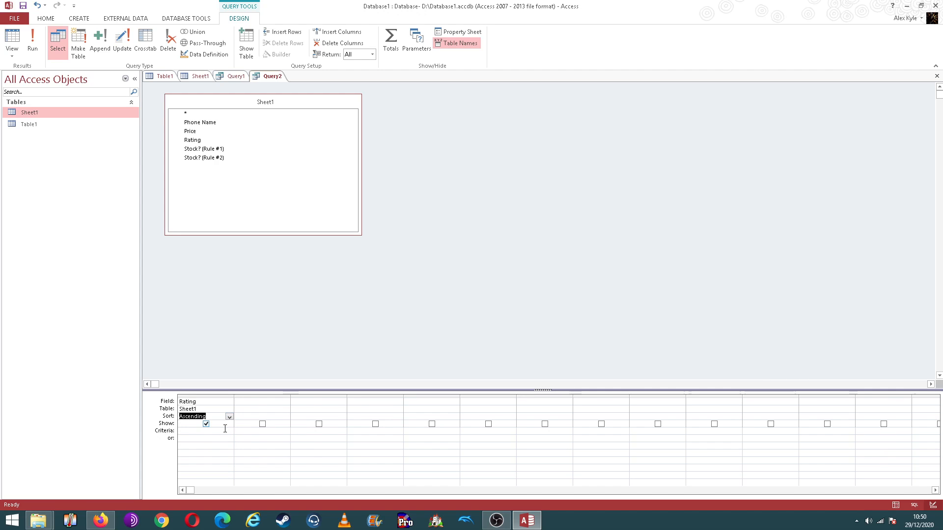
Try the comparison operators > and = as the criterion for the Rating column
{"action": "left_click", "coordinate": [209, 431]}
{"action": "left_click", "coordinate": [207, 425]}
{"action": "left_click", "coordinate": [206, 424]}
{"action": "left_click", "coordinate": [214, 432]}
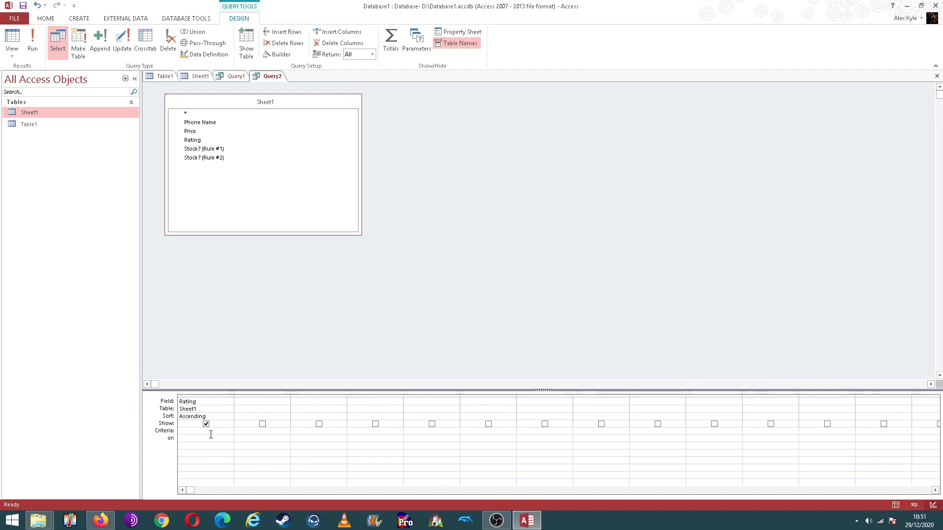
{"action": "type", "text": ">"}
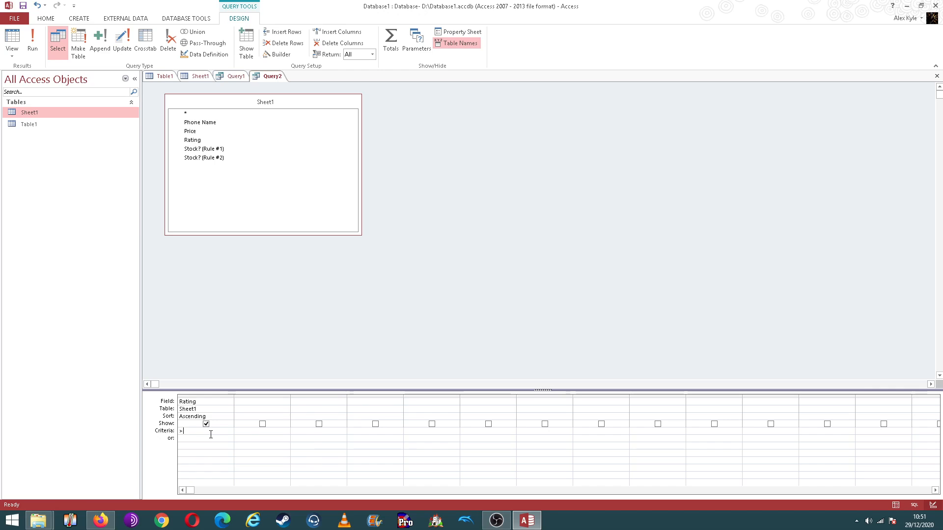
{"action": "key", "text": "BackSpace"}
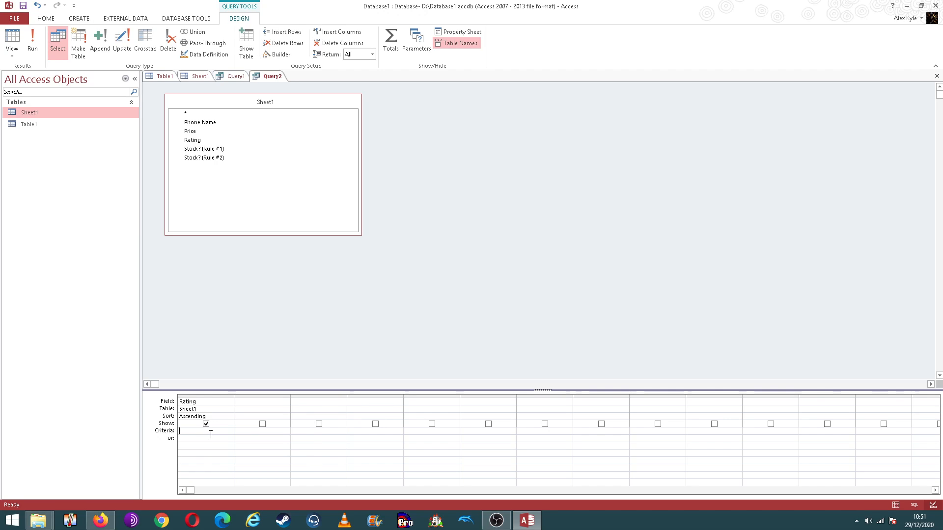
{"action": "type", "text": "="}
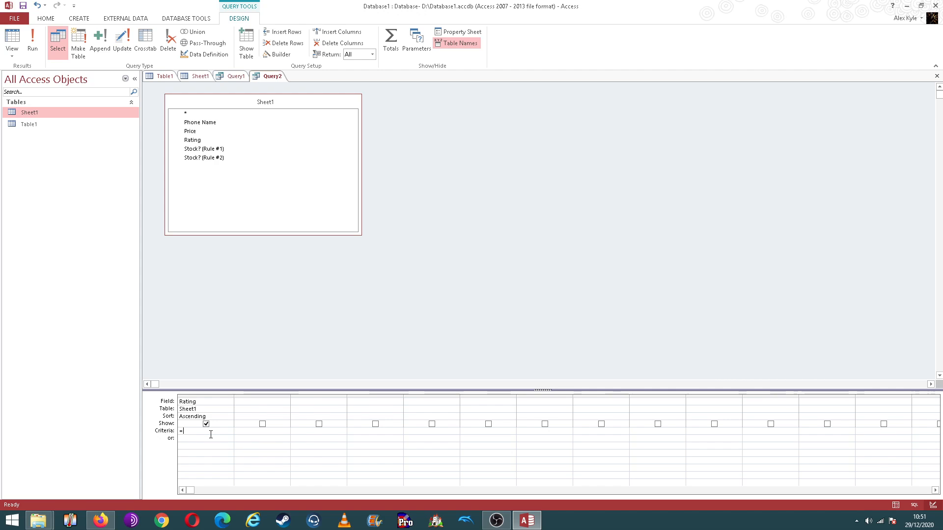
{"action": "key", "text": "BackSpace"}
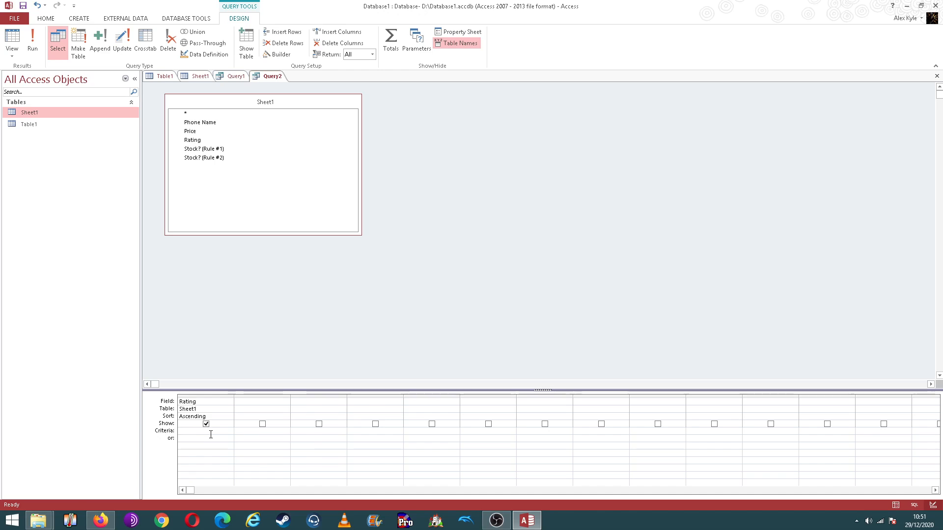
{"action": "type", "text": ">"}
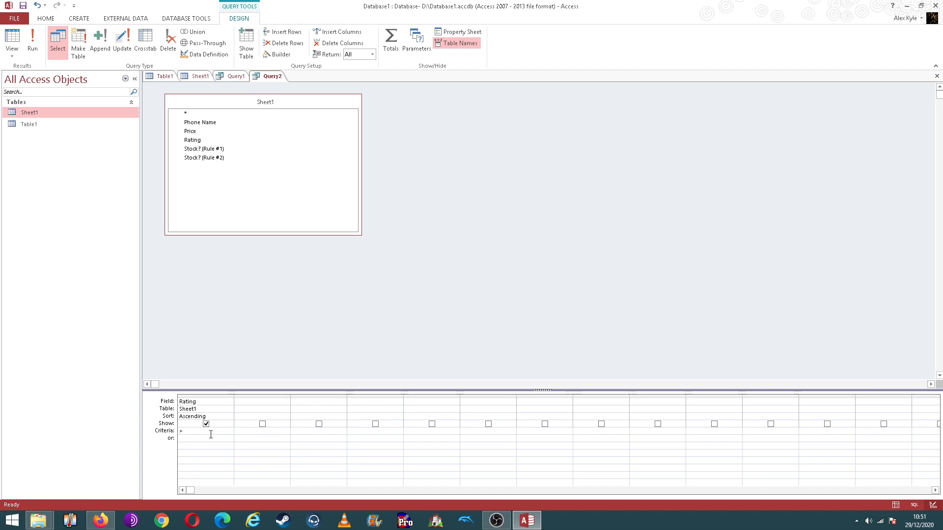
Enter <6 as the Rating criterion and replace its operator to make it >6
{"action": "type", "text": "<6"}
{"action": "left_click", "coordinate": [194, 453]}
{"action": "left_click", "coordinate": [192, 460]}
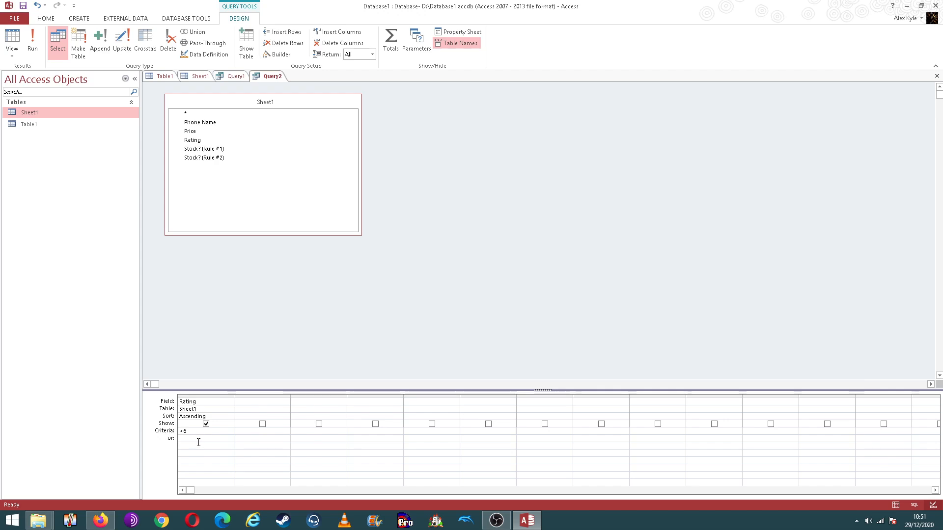
{"action": "left_click", "coordinate": [199, 440]}
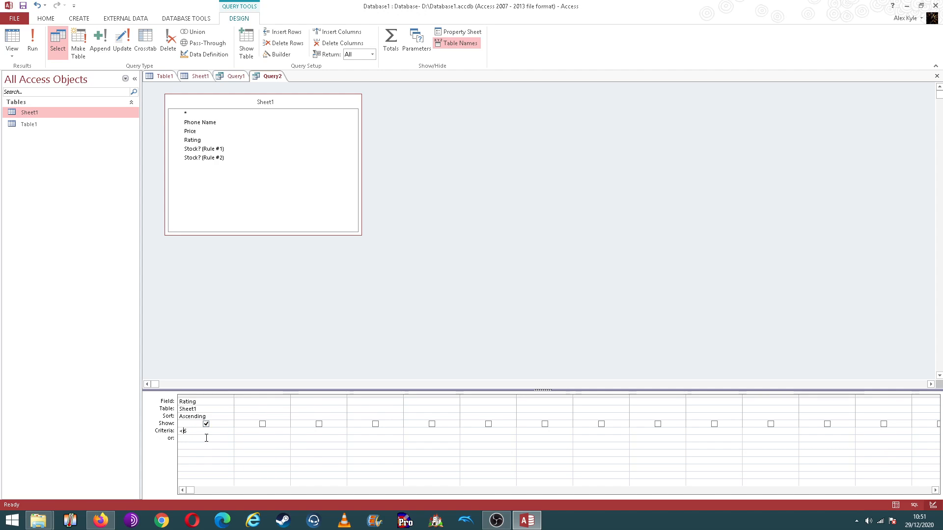
{"action": "key", "text": "BackSpace"}
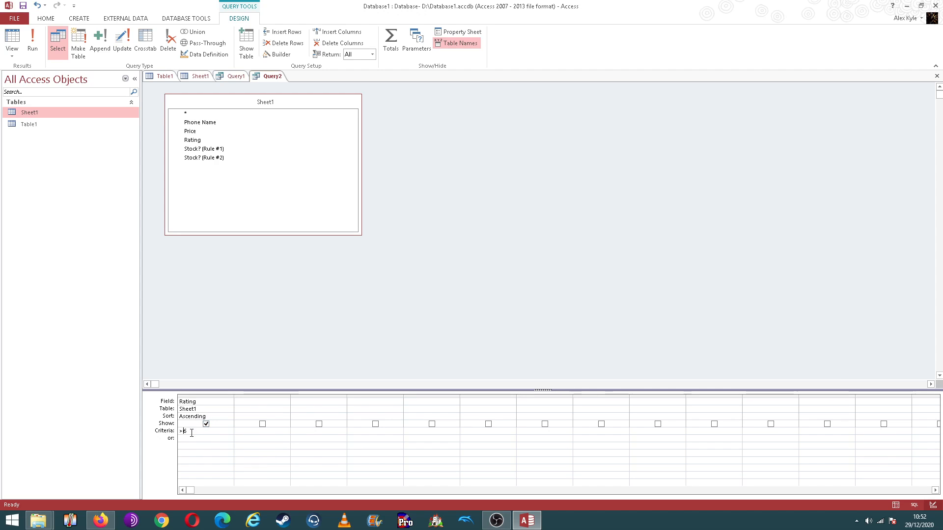
{"action": "left_click", "coordinate": [193, 439]}
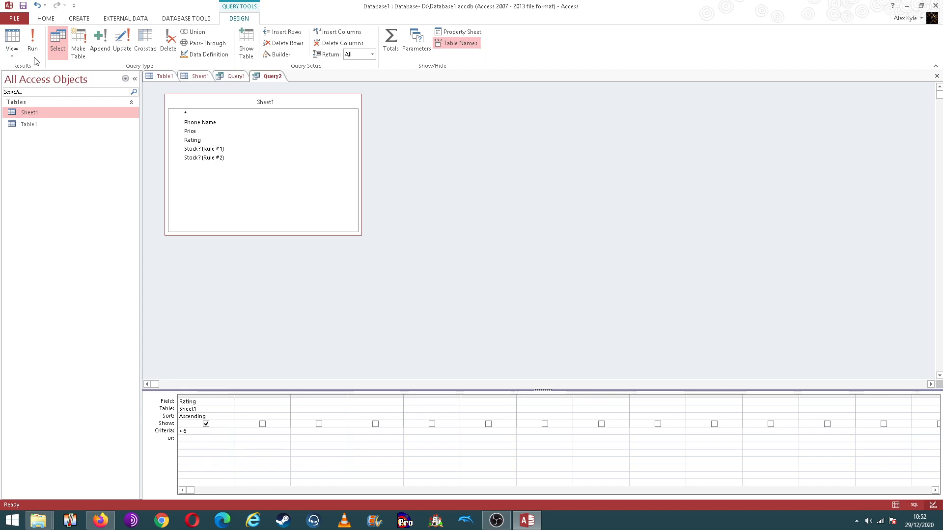
Run the query and widen the Rating column in the results, returning to Design View
{"action": "left_click", "coordinate": [33, 44]}
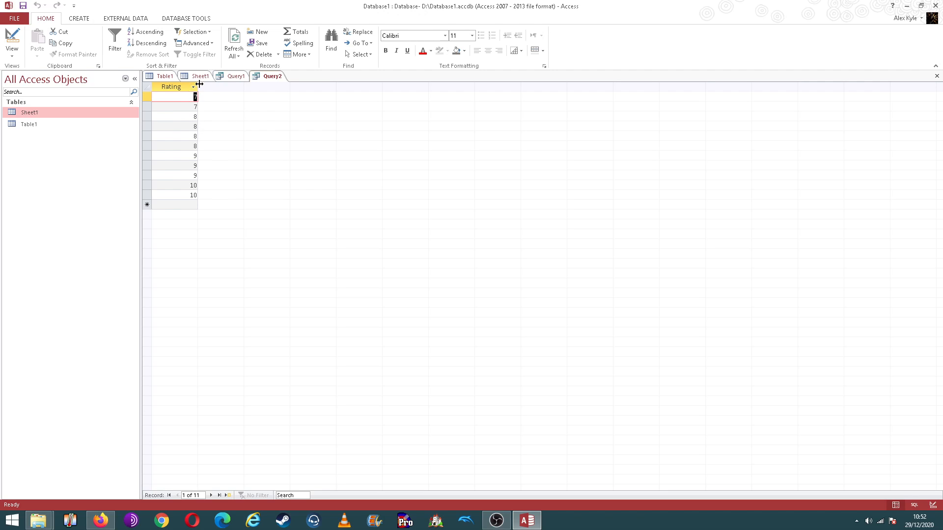
{"action": "left_click_drag", "start_coordinate": [200, 84], "coordinate": [232, 87]}
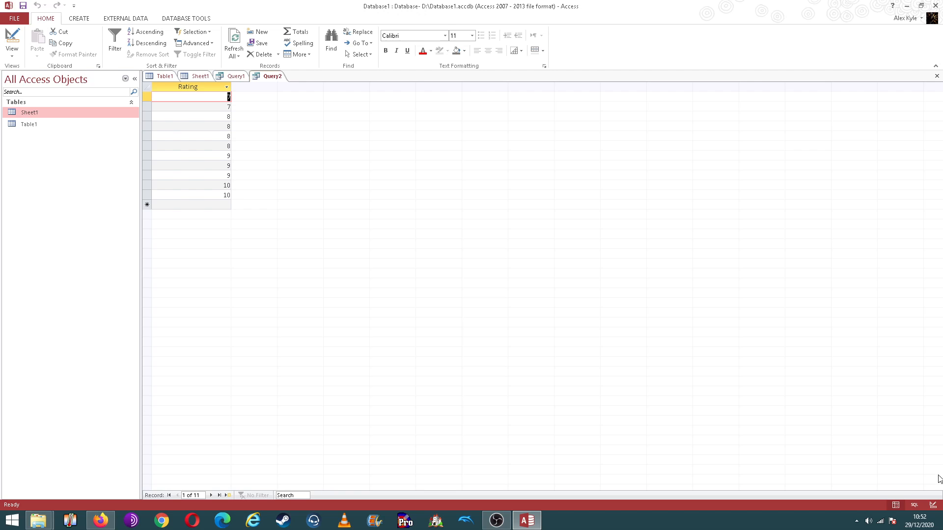
{"action": "left_click", "coordinate": [933, 506]}
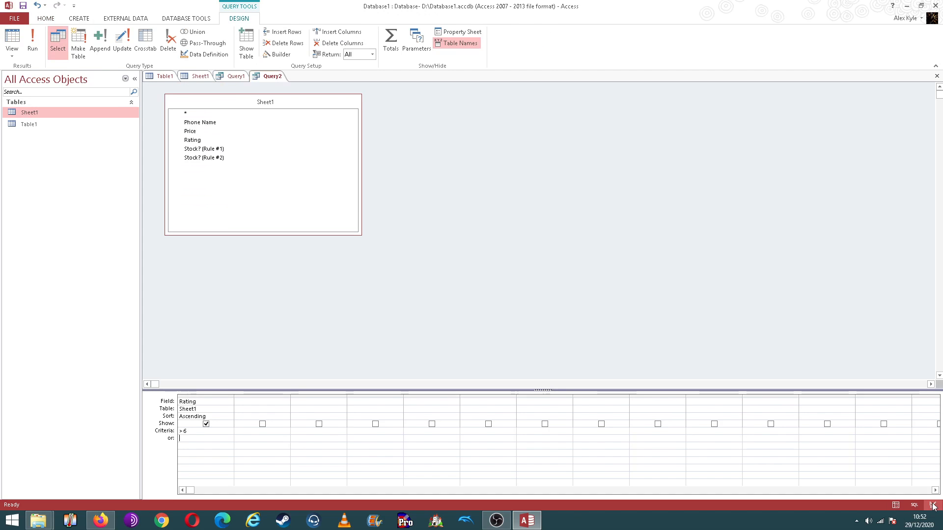
Add the Phone Name and Price fields to the query's second and third columns and run it
{"action": "left_click", "coordinate": [284, 402]}
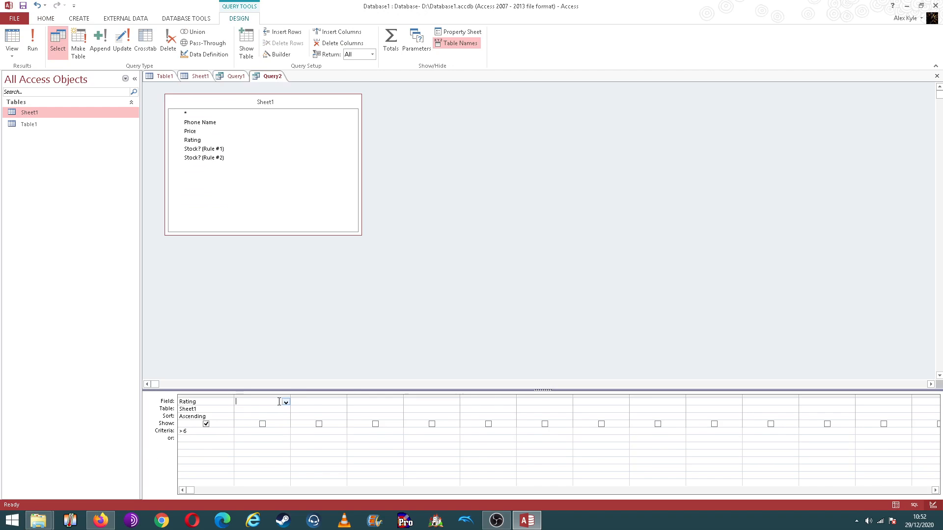
{"action": "left_click", "coordinate": [286, 403]}
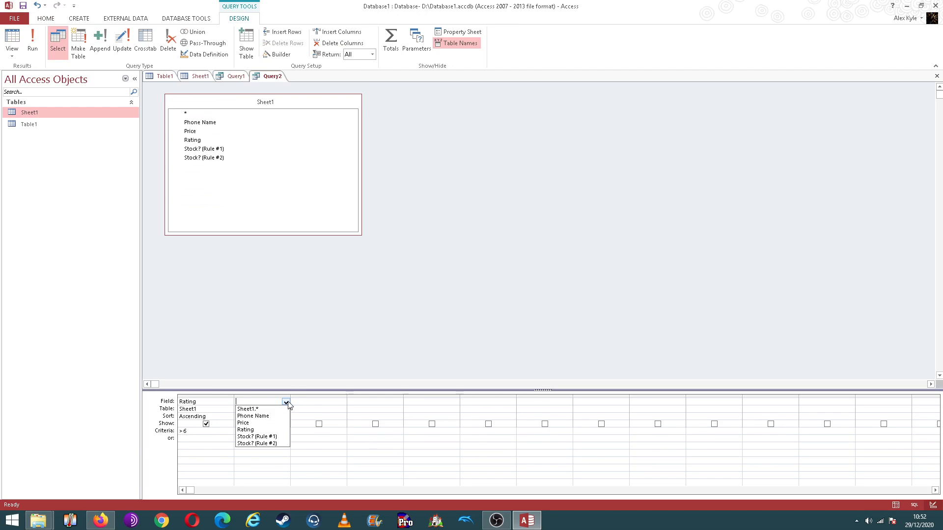
{"action": "left_click", "coordinate": [253, 416]}
{"action": "left_click", "coordinate": [337, 402]}
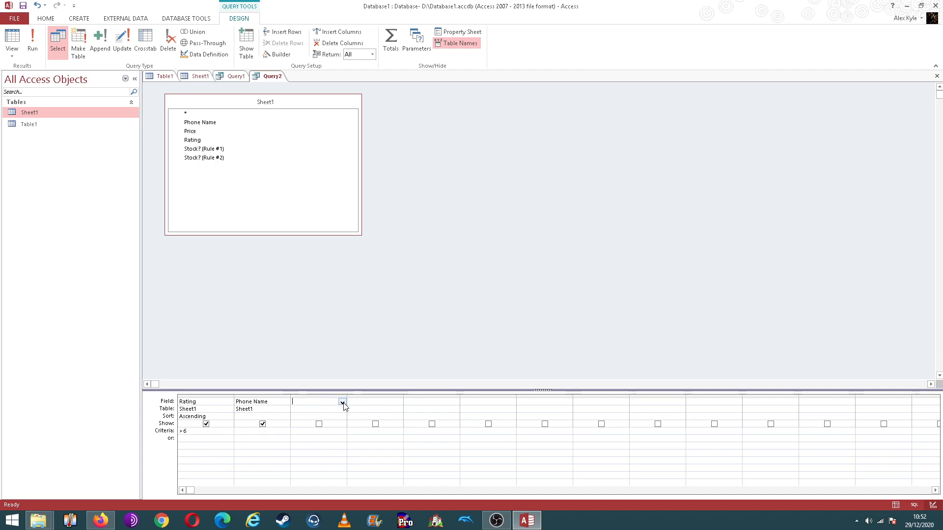
{"action": "left_click", "coordinate": [342, 402]}
{"action": "left_click", "coordinate": [334, 423]}
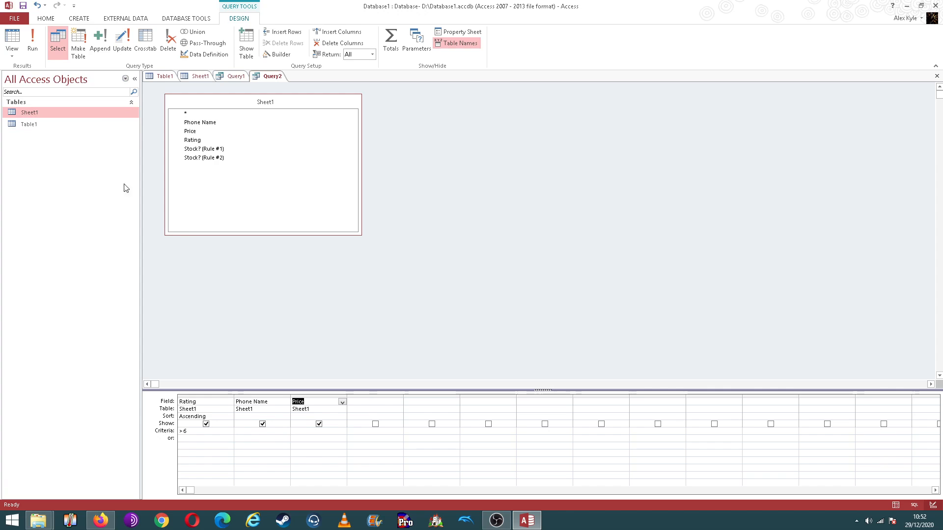
{"action": "left_click", "coordinate": [33, 43]}
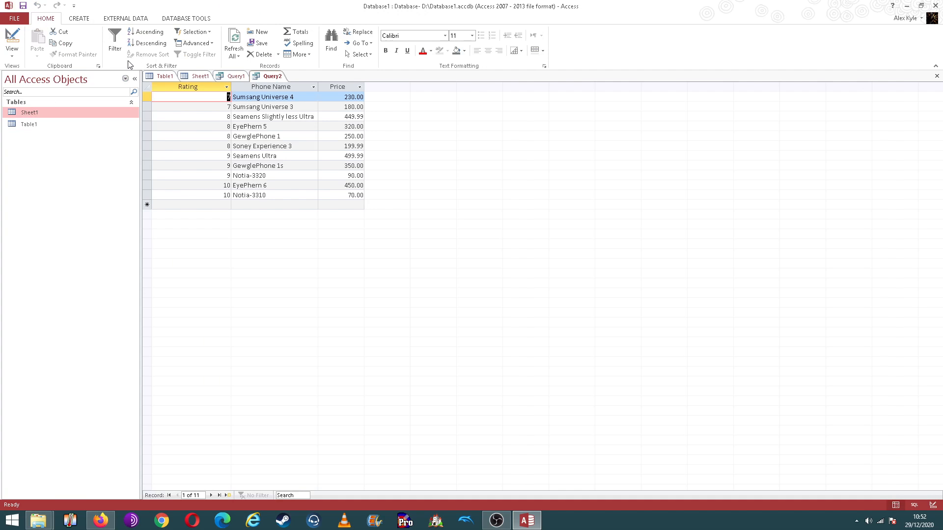
{"action": "left_click", "coordinate": [196, 108]}
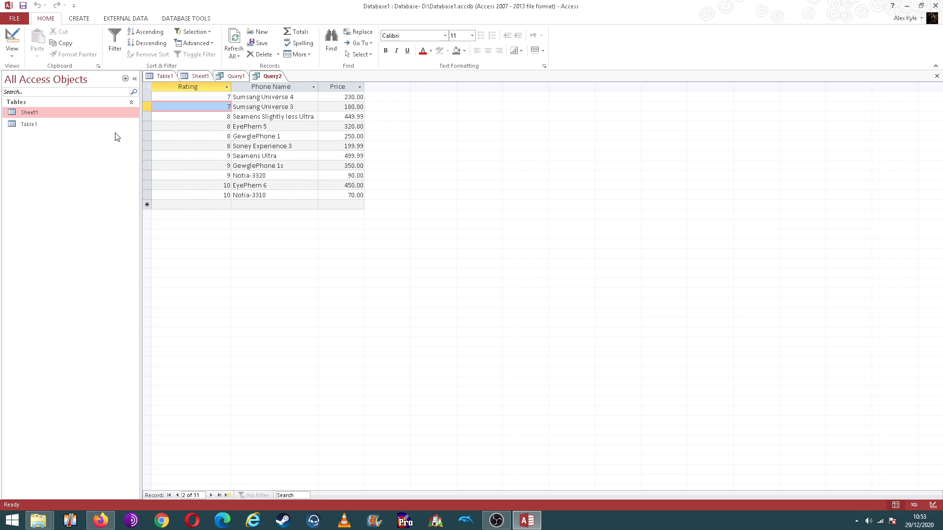
Set the Price criterion to <300 in the query's Design View
{"action": "left_click", "coordinate": [933, 505]}
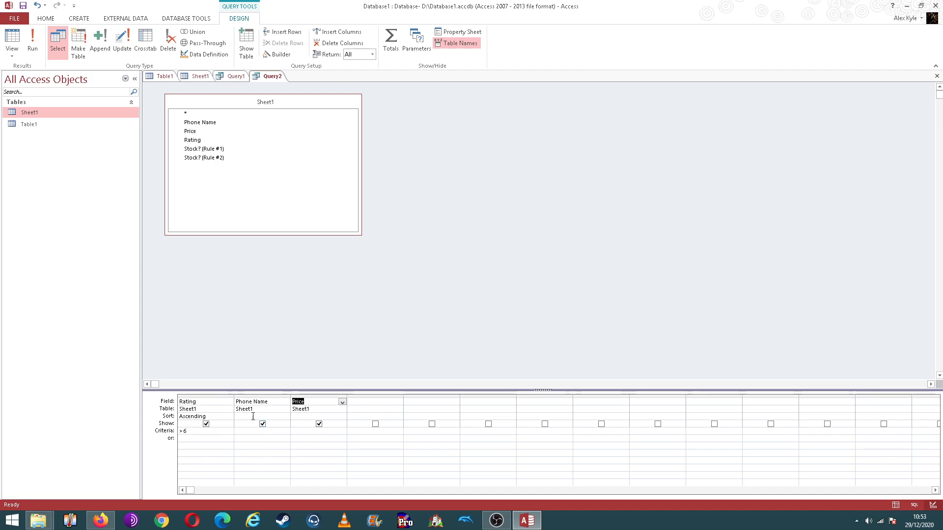
{"action": "left_click", "coordinate": [304, 430]}
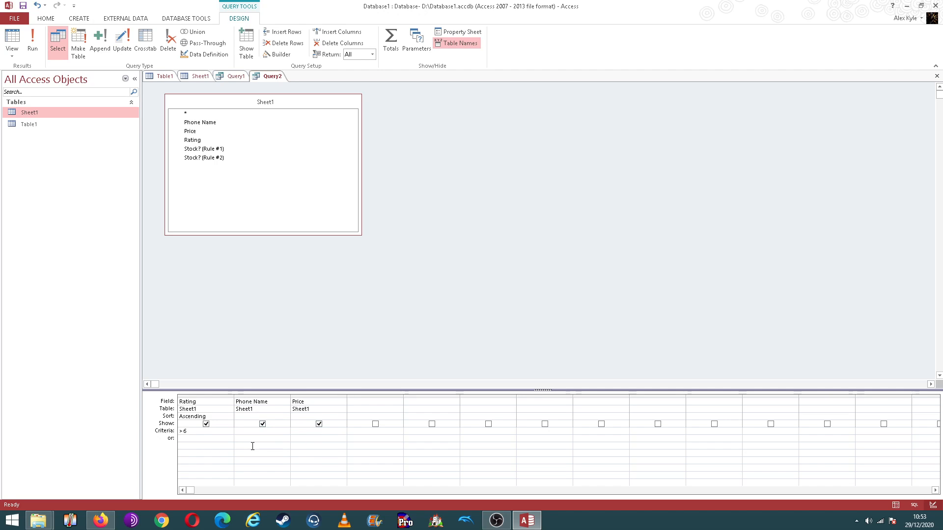
{"action": "type", "text": "<300"}
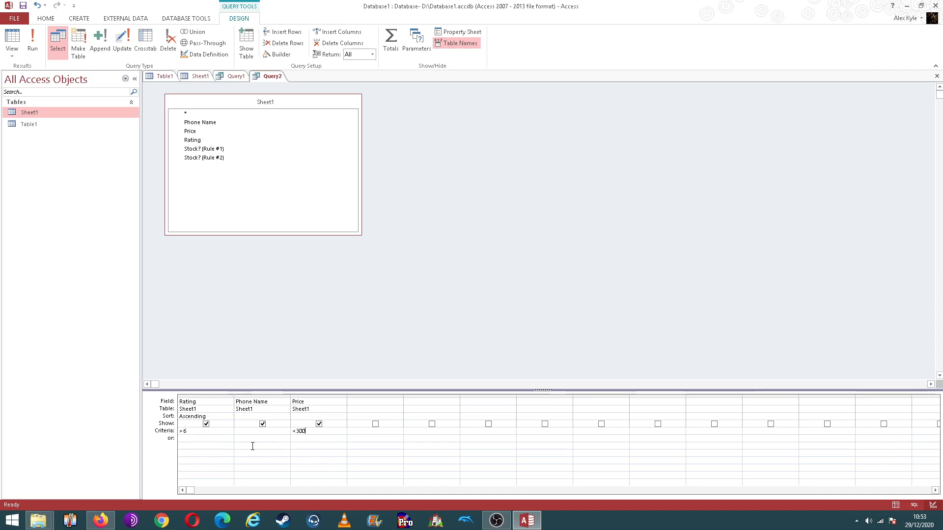
{"action": "left_click", "coordinate": [259, 430]}
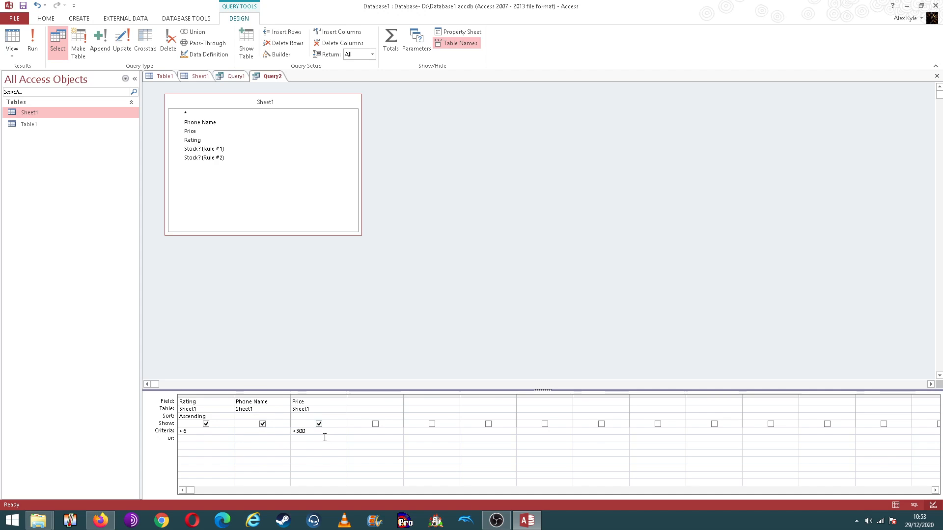
Run the query and save it as Query2
{"action": "left_click", "coordinate": [36, 39]}
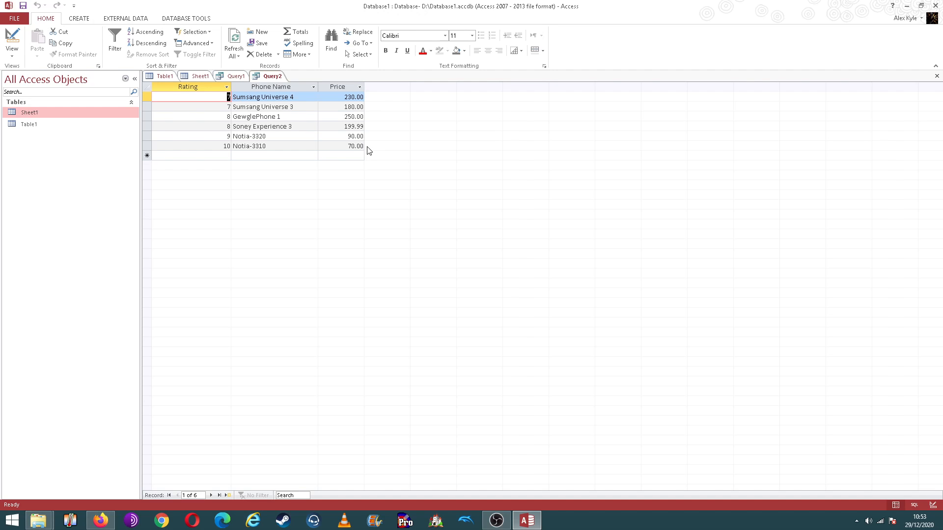
{"action": "left_click", "coordinate": [23, 6]}
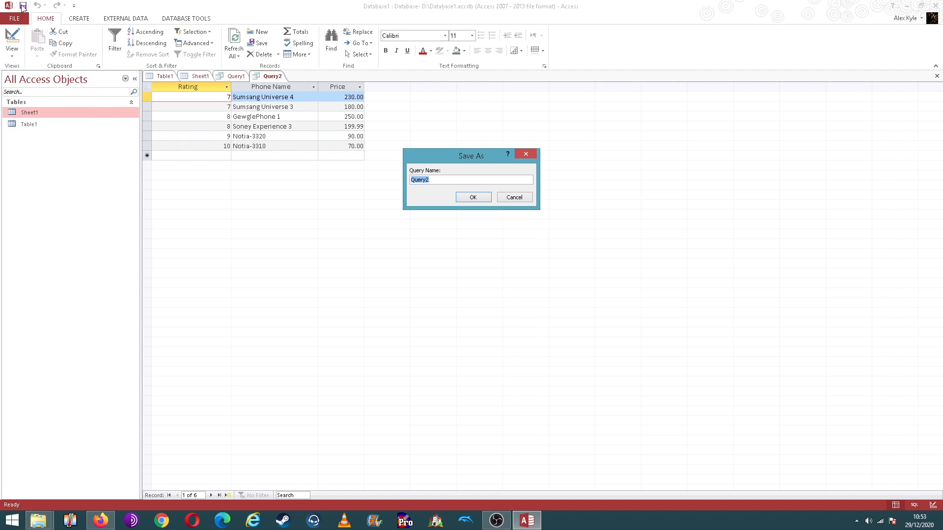
{"action": "left_click", "coordinate": [473, 197]}
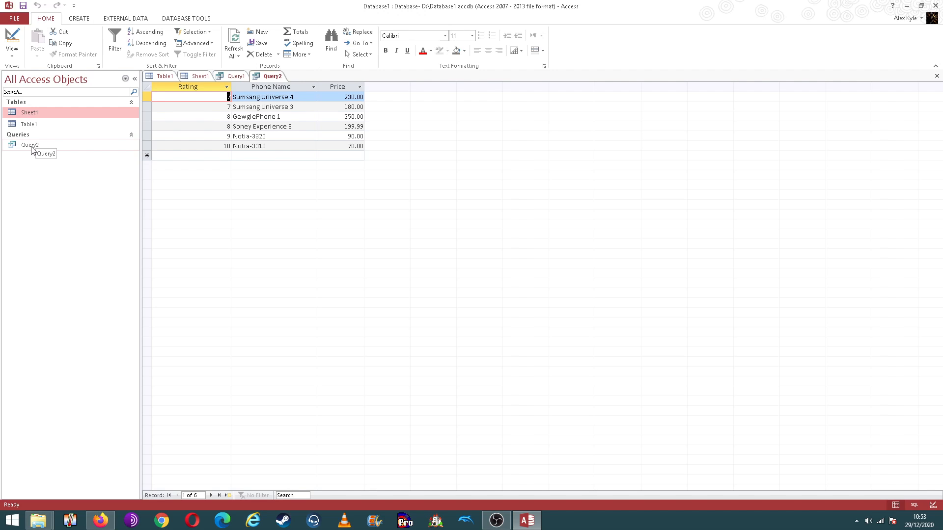
Compare the full Sheet1 table with the filtered Query2 records by opening each in turn
{"action": "double_click", "coordinate": [30, 113]}
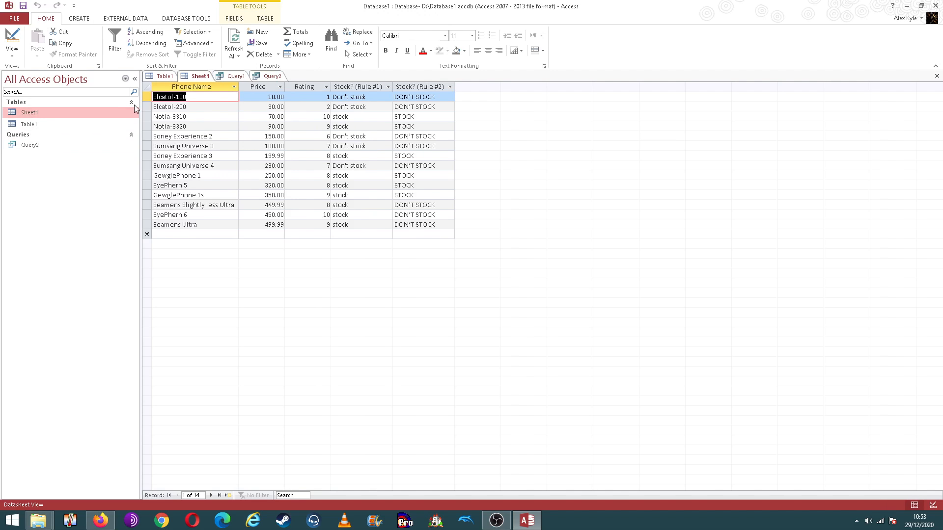
{"action": "double_click", "coordinate": [42, 144]}
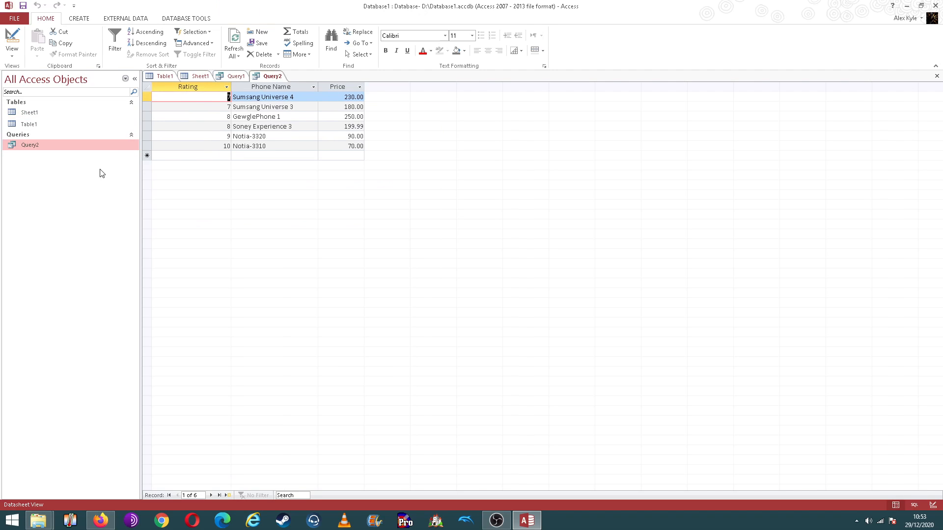
{"action": "double_click", "coordinate": [87, 112]}
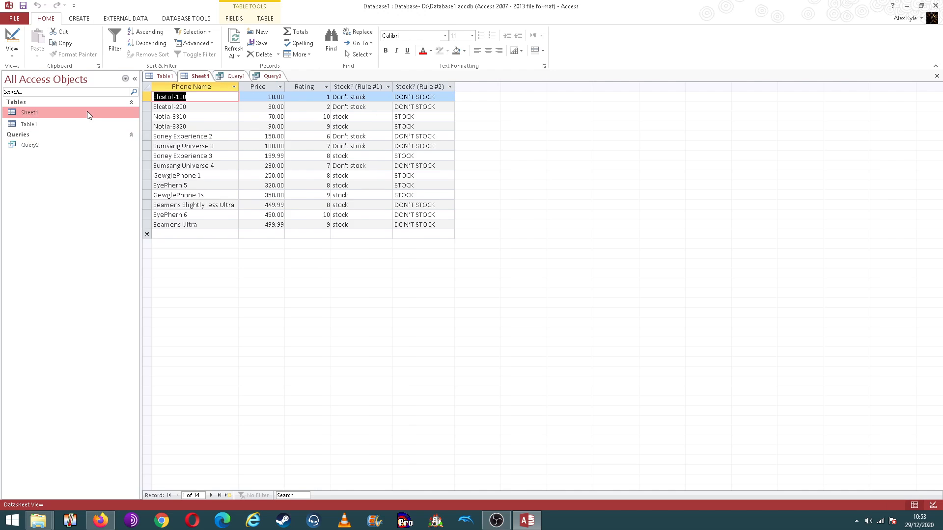
{"action": "double_click", "coordinate": [25, 146]}
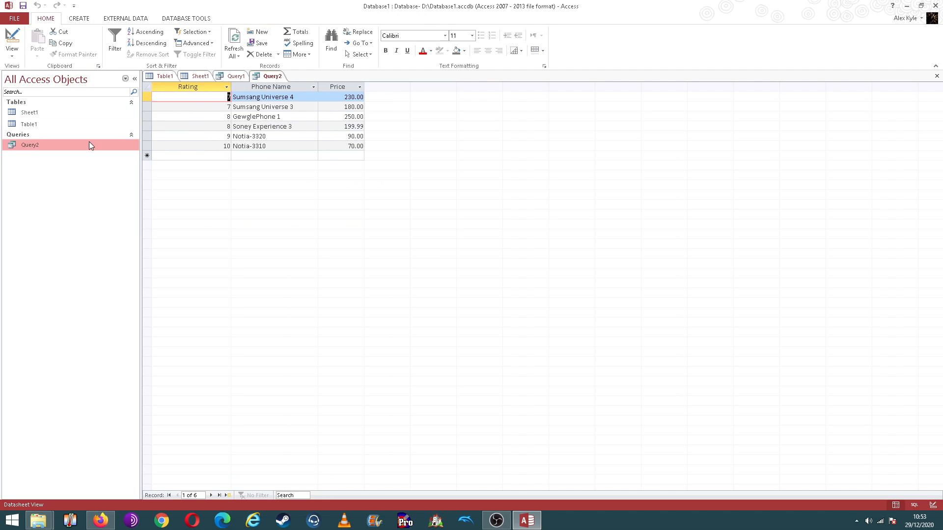
{"action": "double_click", "coordinate": [43, 109]}
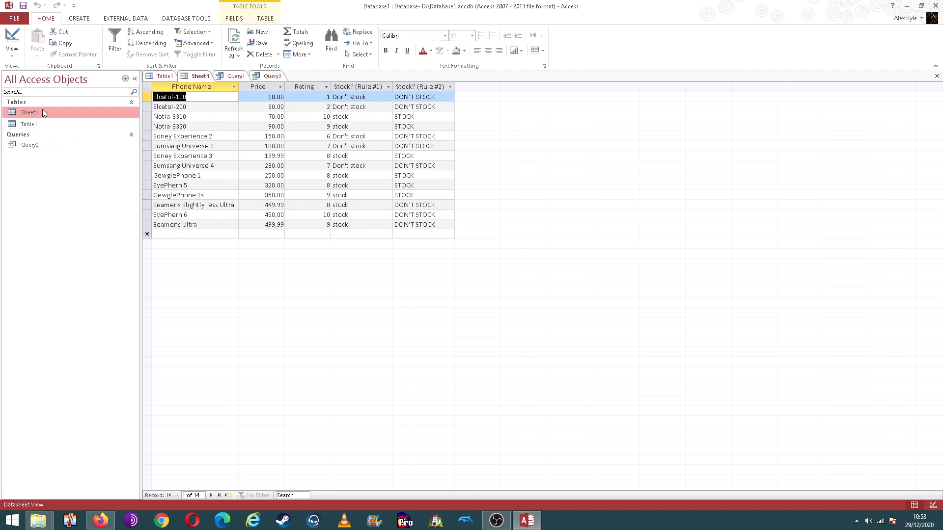
{"action": "double_click", "coordinate": [39, 141]}
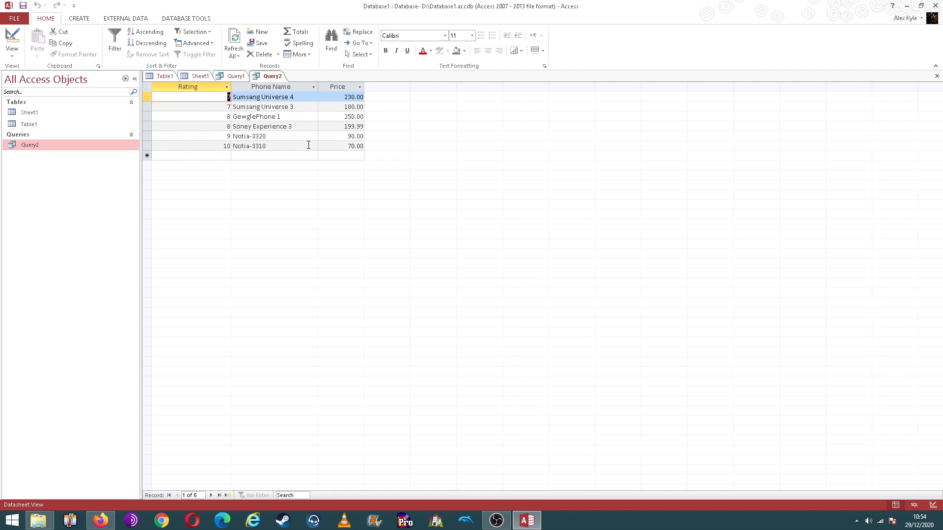
Create a report from Query2 and enlarge the Price total box so its value fits
{"action": "left_click", "coordinate": [86, 20]}
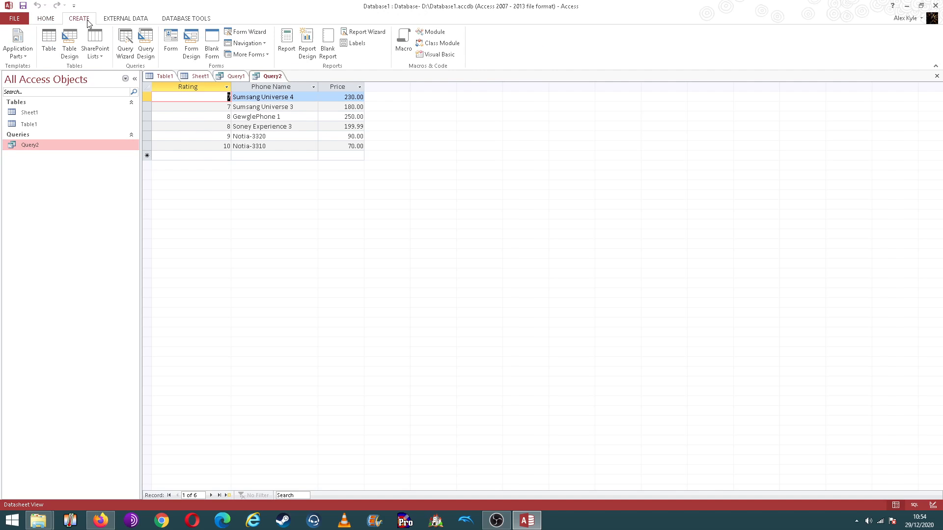
{"action": "left_click", "coordinate": [295, 47]}
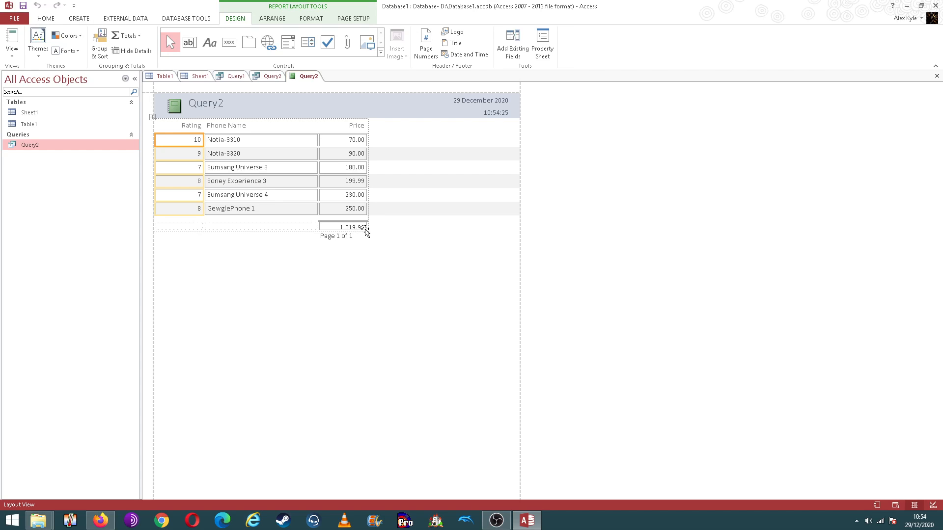
{"action": "left_click", "coordinate": [364, 230]}
{"action": "left_click", "coordinate": [371, 242]}
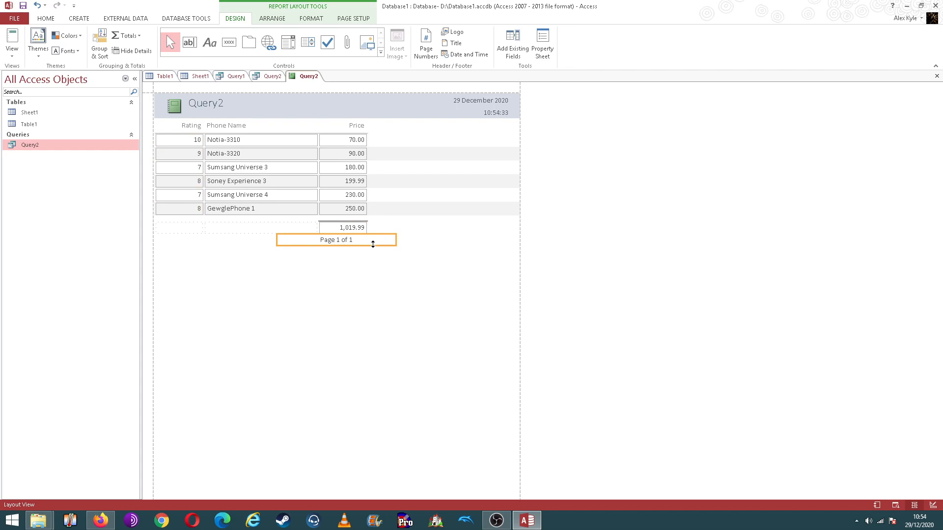
{"action": "left_click", "coordinate": [368, 285]}
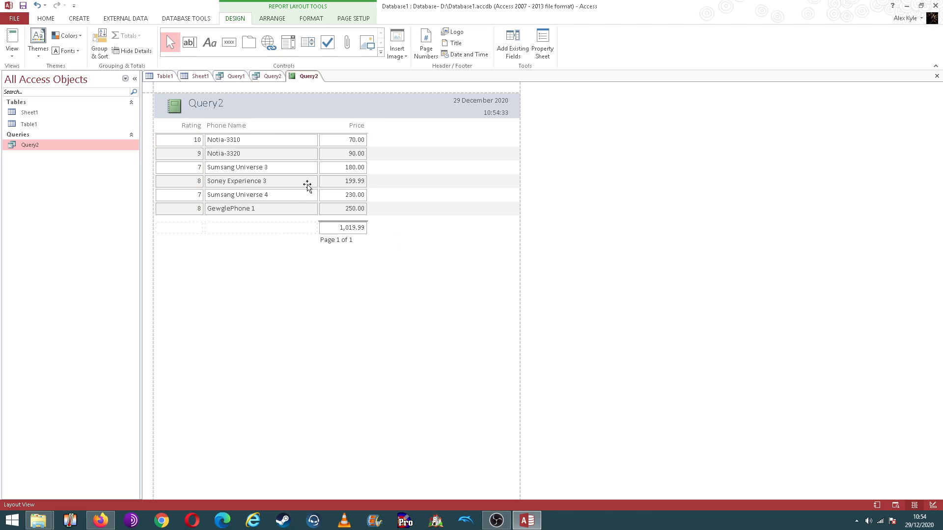
Change the report title to "Over 6 rating"
{"action": "left_click", "coordinate": [226, 108]}
{"action": "left_click", "coordinate": [226, 107]}
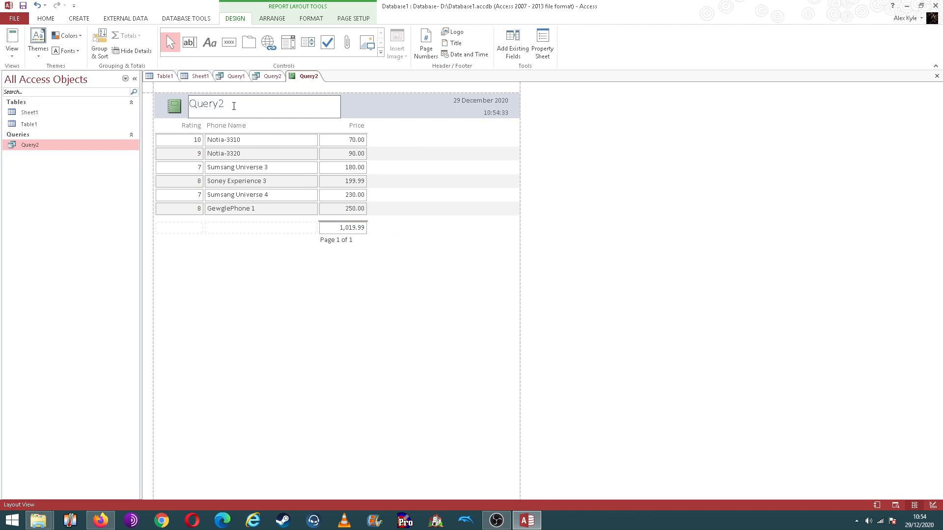
{"action": "left_click_drag", "start_coordinate": [224, 104], "coordinate": [194, 104]}
{"action": "key", "text": "BackSpace"}
{"action": "type", "text": "ver 6 rating"}
{"action": "left_click", "coordinate": [232, 257]}
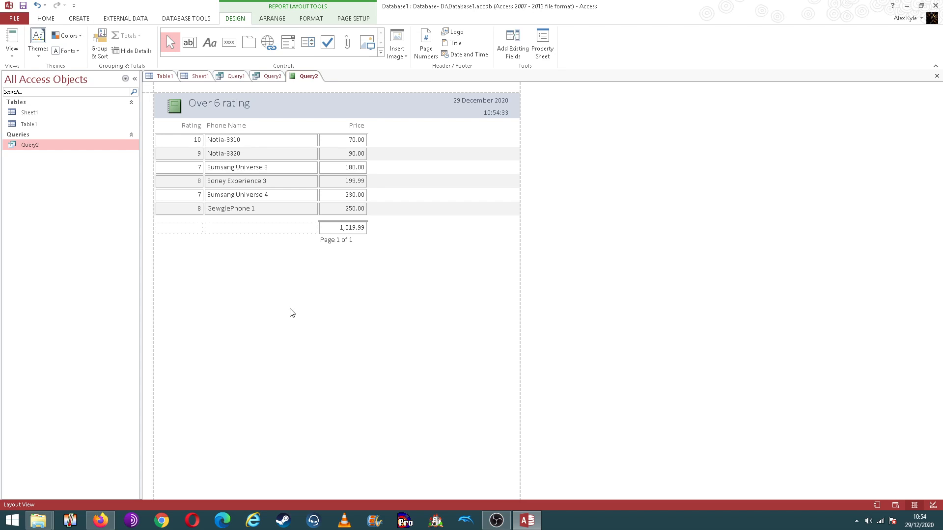
{"action": "left_click", "coordinate": [496, 520]}
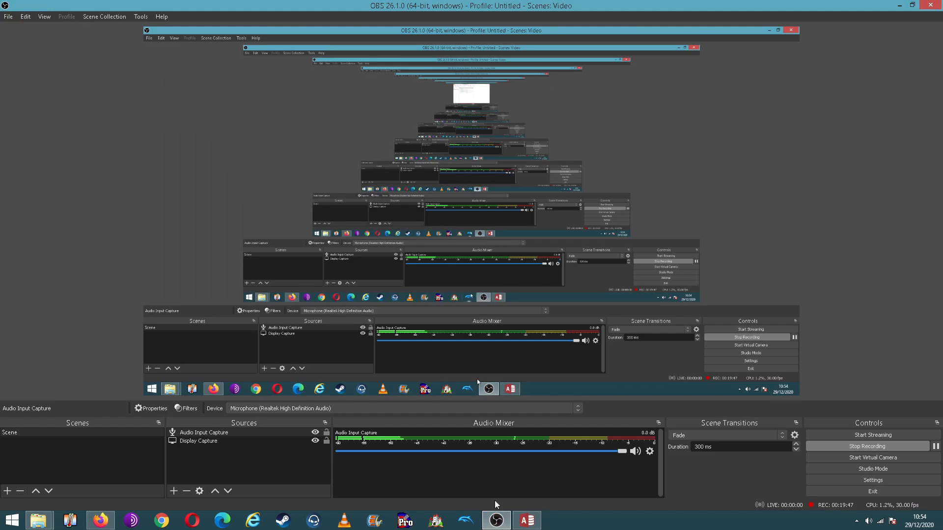